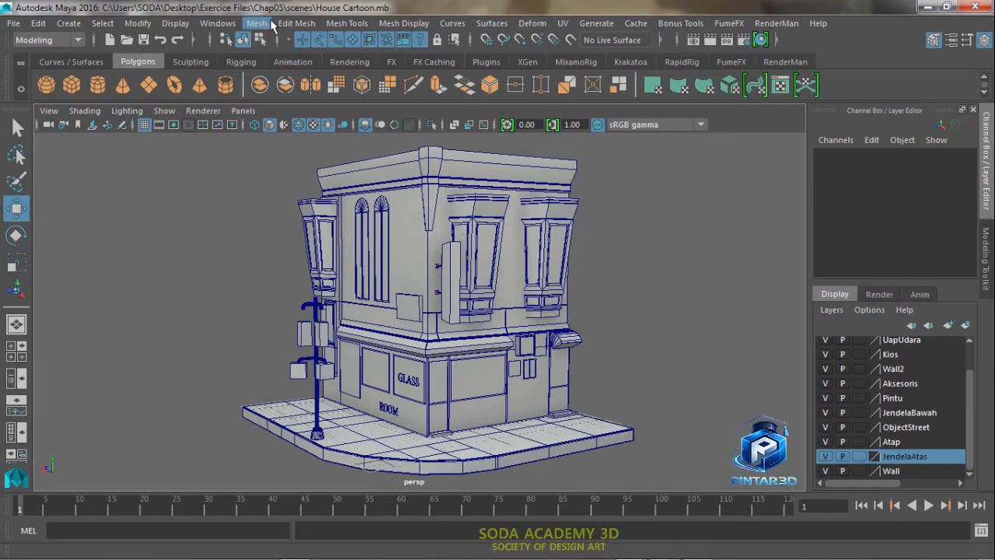
Step: Detach the mesh Booleans commands as a floating window so Union, Difference and Intersection stay at hand
left_click(260, 24)
mouse_move(301, 67)
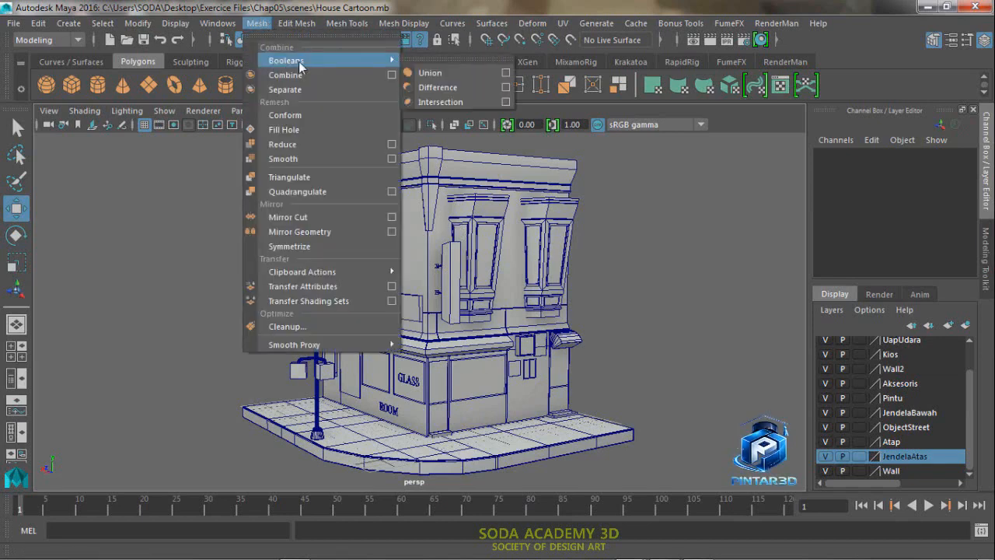
left_click(450, 66)
left_click_drag(460, 48, 166, 263)
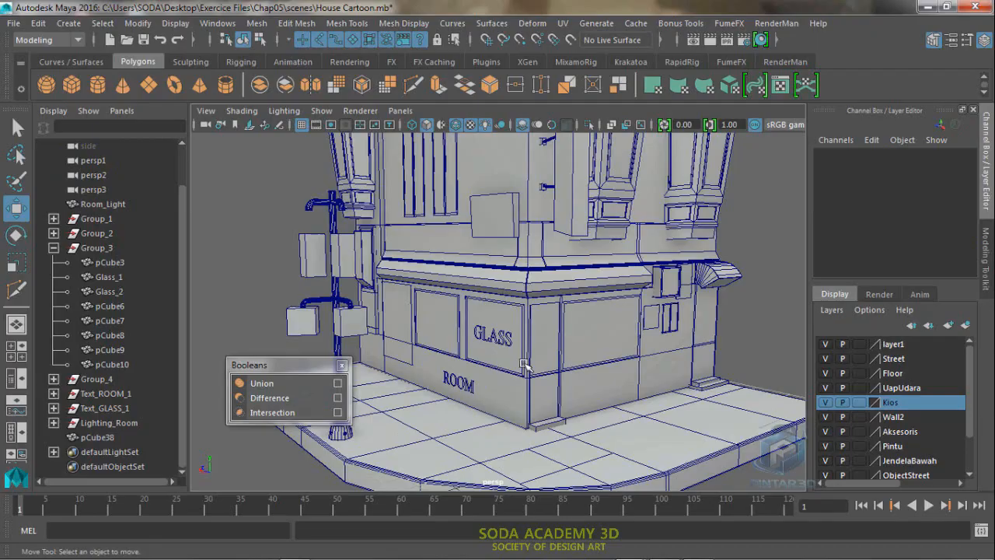
Step: Turn off the scene lights display in the perspective view of the shop corner
left_click(486, 125)
right_click_drag(509, 356, 619, 434, "alt")
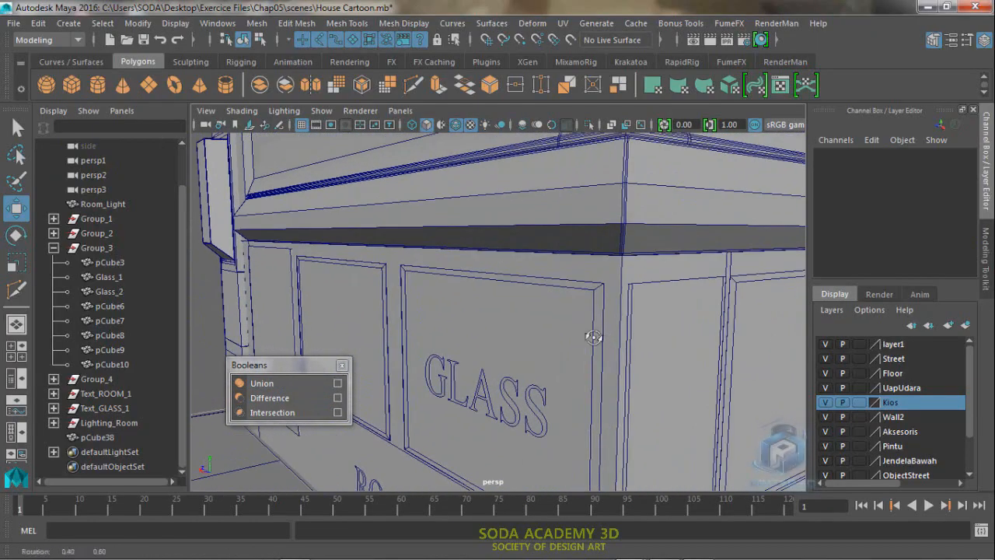
left_click_drag(593, 337, 527, 230, "alt")
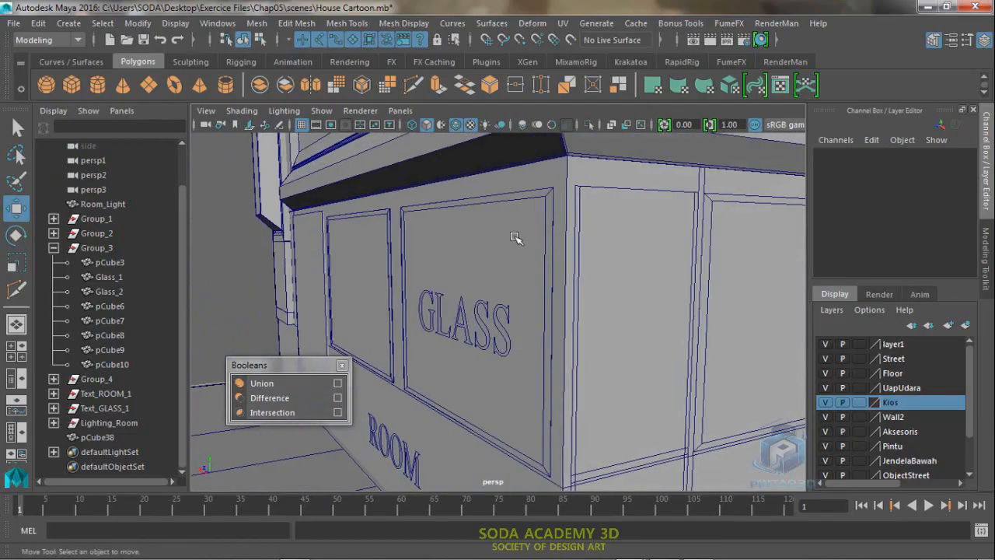
mouse_move(538, 306)
left_mouse_down("alt")
mouse_move(546, 311)
mouse_move(549, 300)
left_mouse_up("alt")
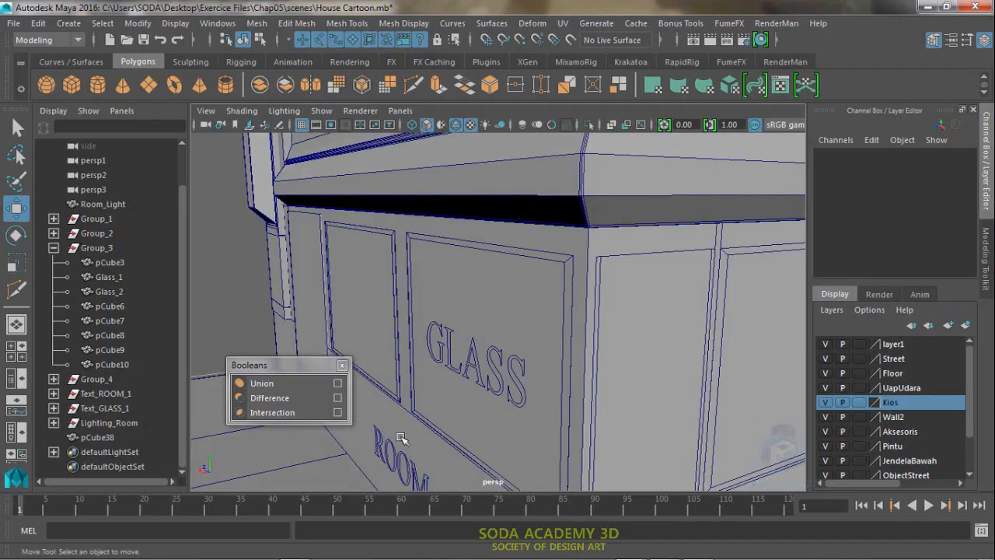
left_click_drag(512, 380, 546, 295, "alt")
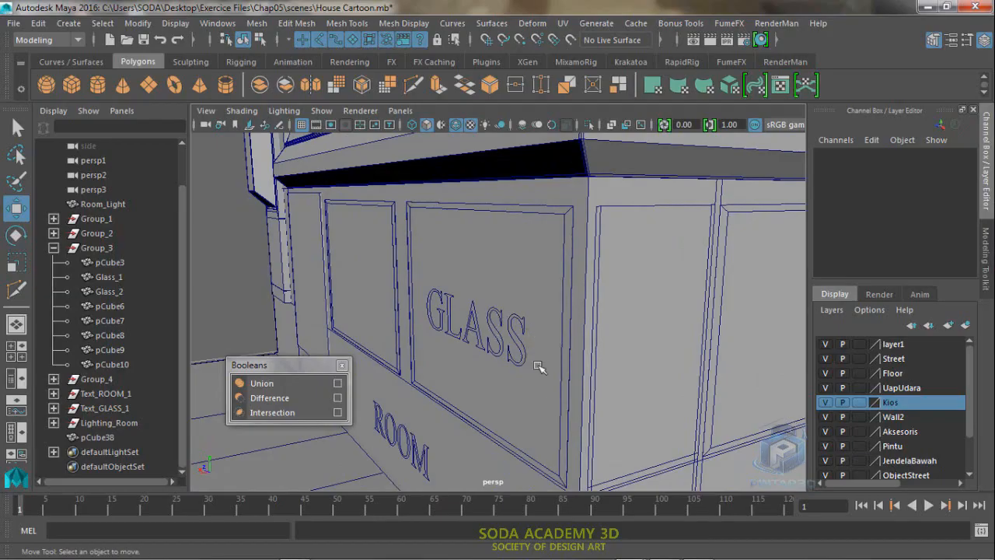
left_click_drag(539, 367, 538, 361, "alt")
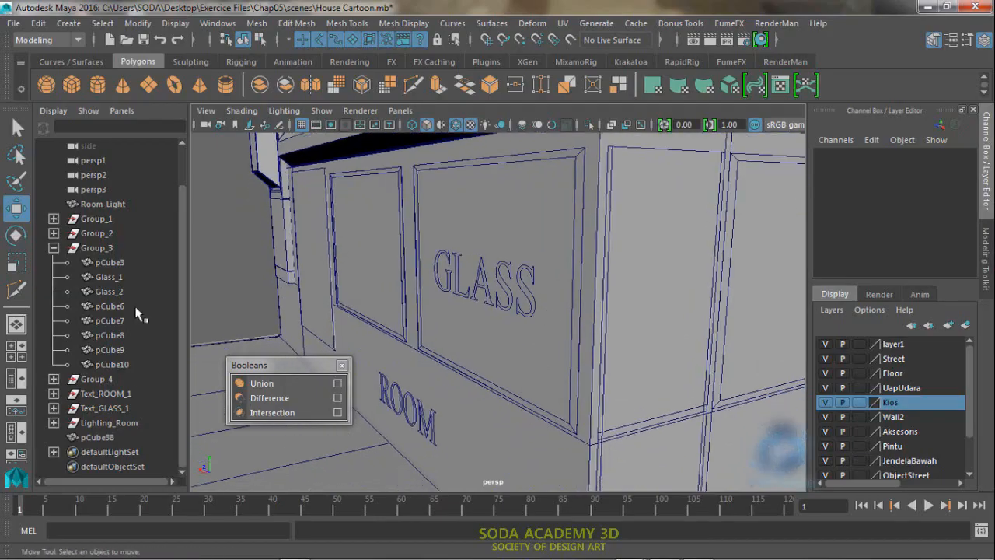
Step: Try a Boolean union with Glass_1 selected first and the wall pCube38 second, and undo it
left_click(109, 277)
left_click(490, 430, "shift")
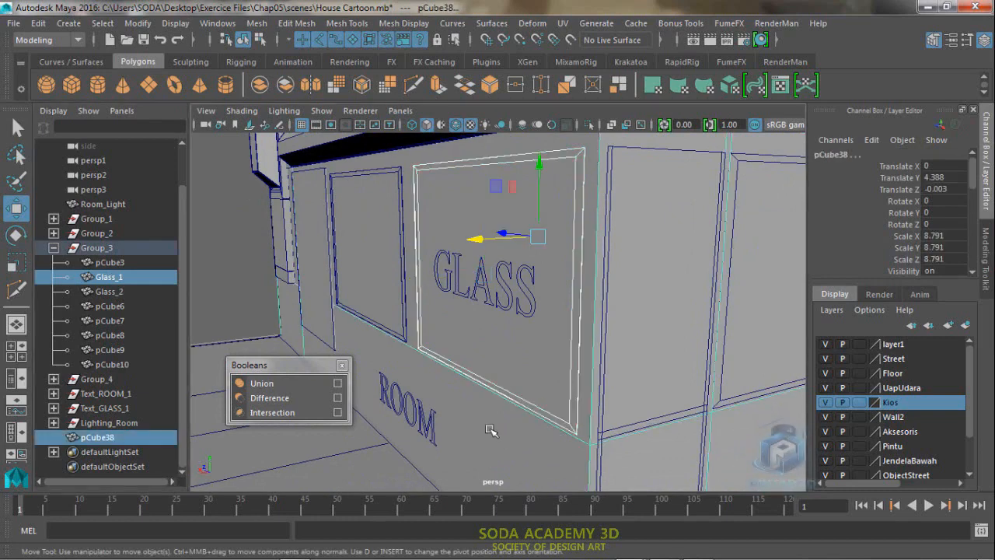
left_click(268, 397)
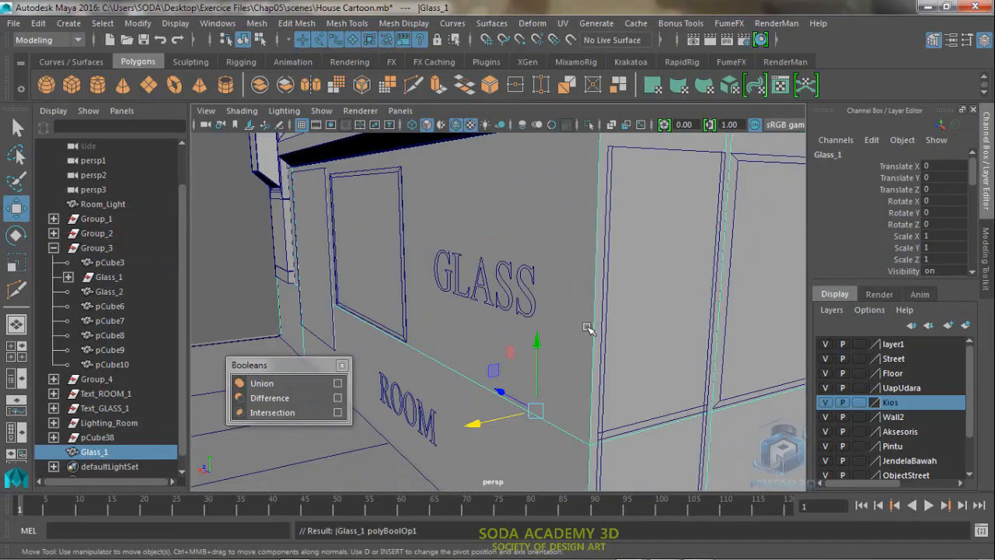
left_click(160, 39)
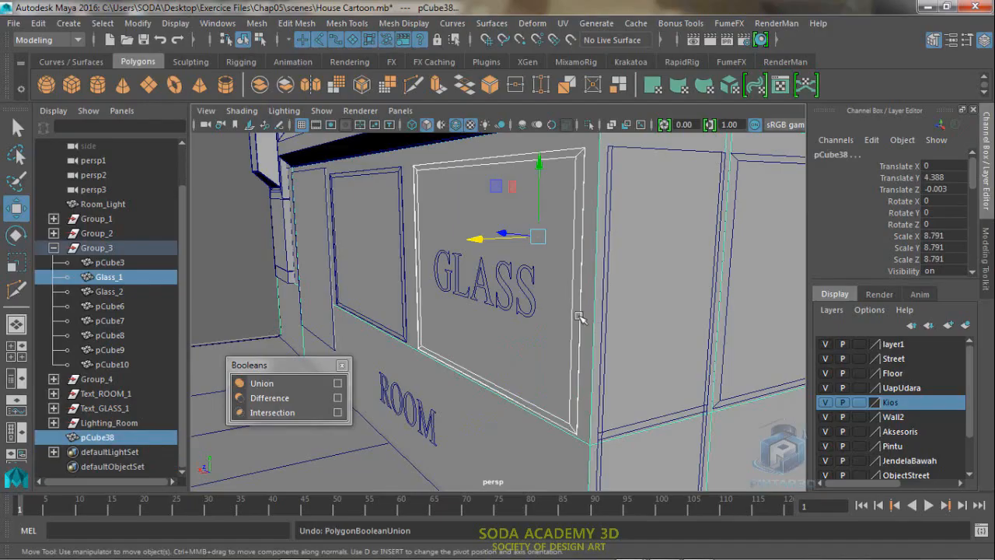
Step: Try a Boolean union with the wall pCube38 selected first and Glass_1 second, and undo it
left_click(490, 433)
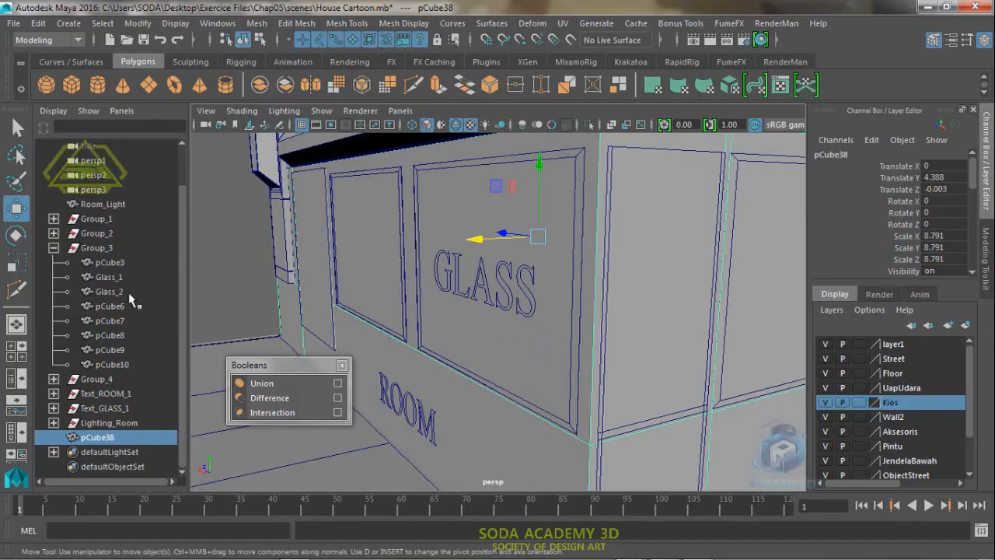
left_click(109, 277)
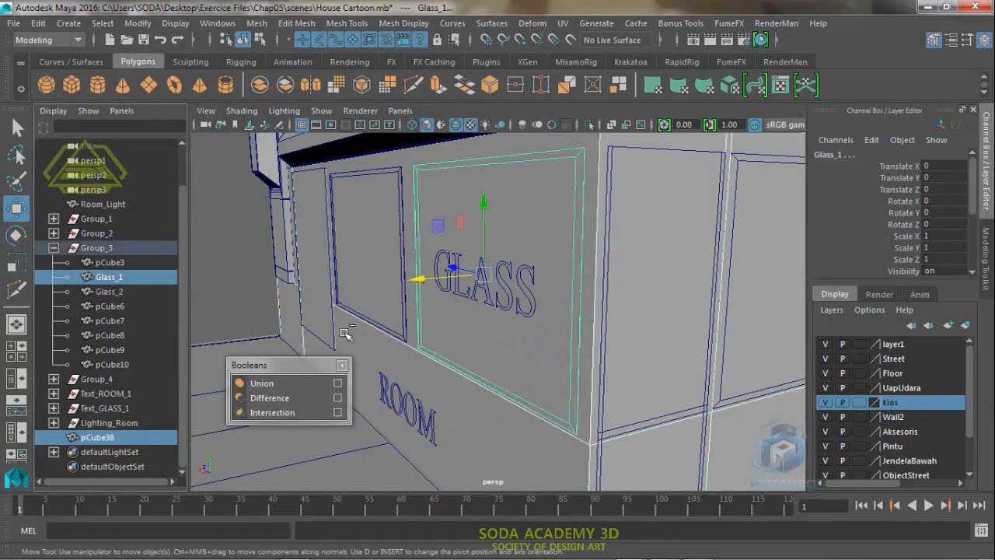
left_click(298, 384)
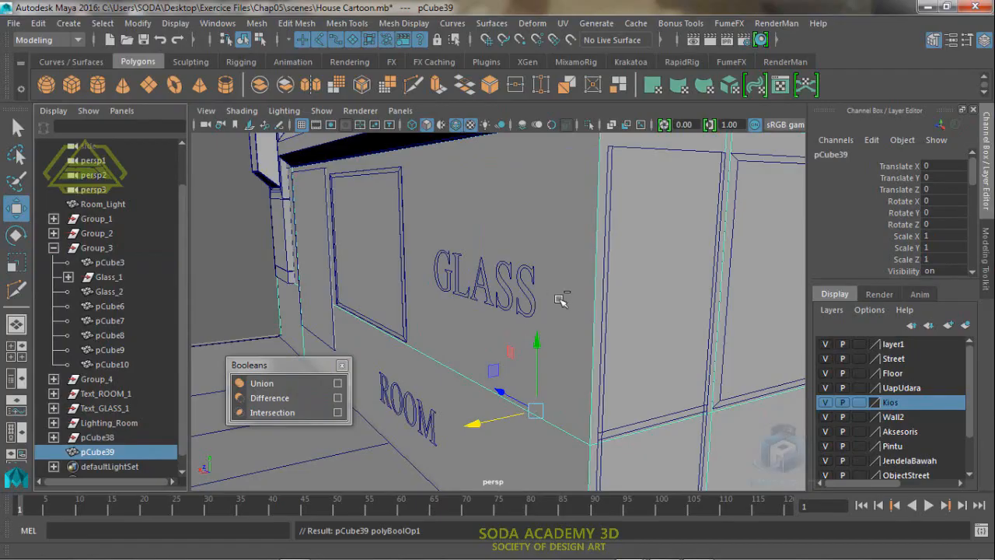
left_click(160, 41)
Step: Inspect how the Glass_1 block sits against the wall and clear the selection
left_click_drag(582, 348, 515, 369, "alt")
right_click_drag(511, 318, 545, 362, "alt")
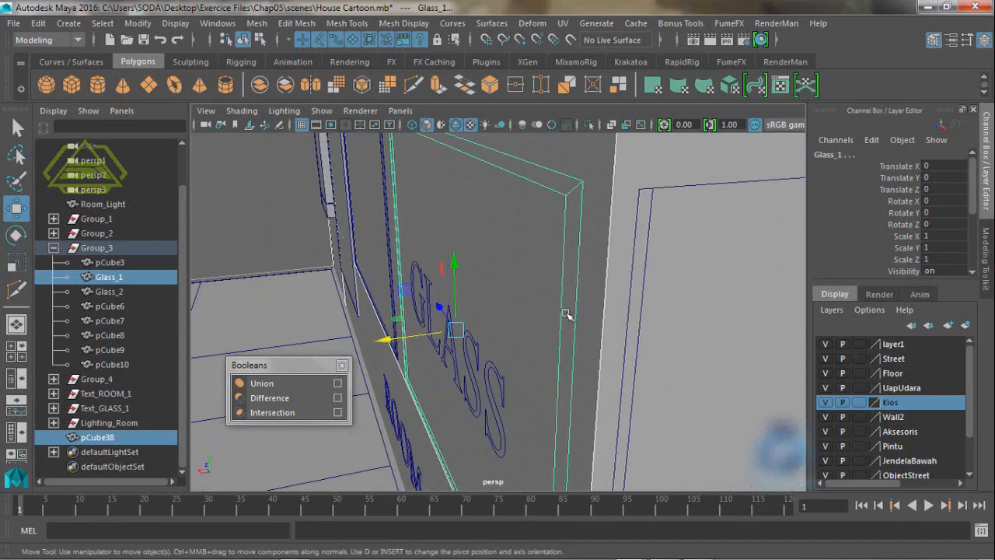
scroll(502, 377, "down", 6)
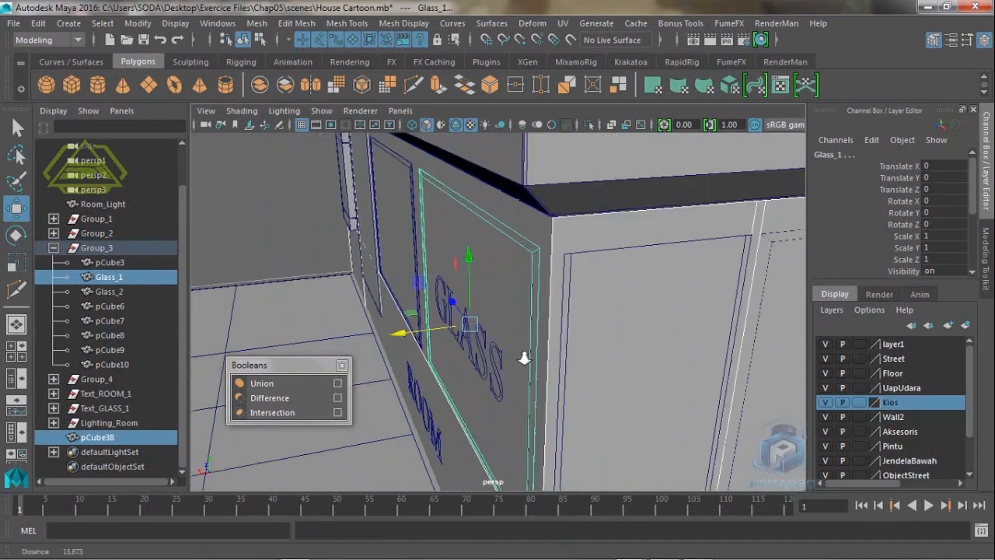
scroll(519, 388, "down", 2)
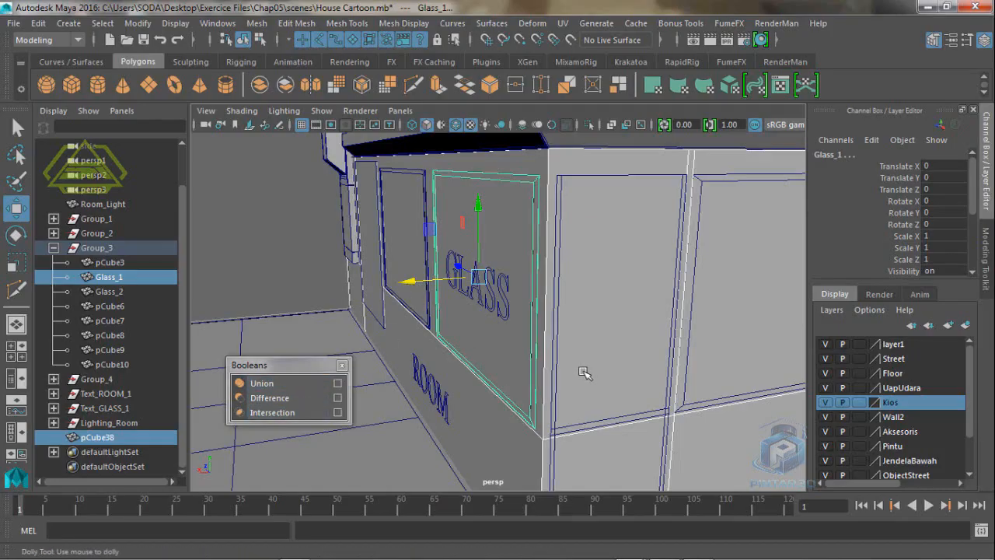
mouse_move(583, 371)
left_mouse_down("alt")
mouse_move(564, 391)
mouse_move(579, 363)
left_mouse_up("alt")
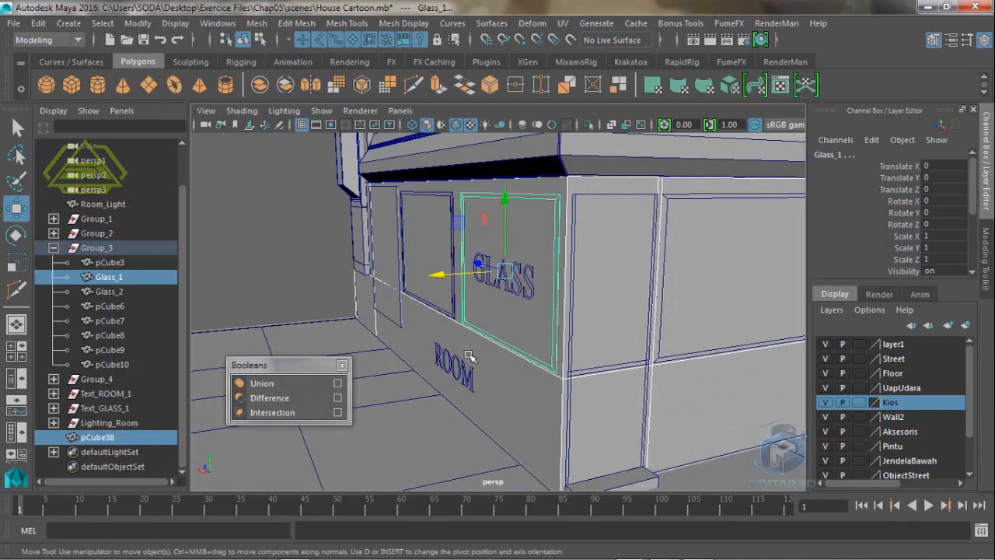
key("ctrl+z")
left_click(313, 281)
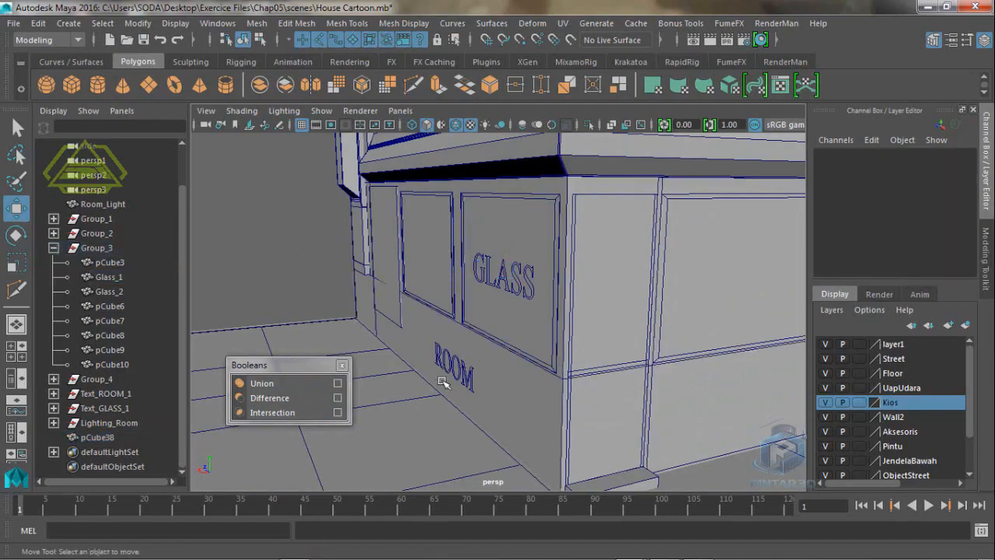
Step: Examine the wall corner, the ledge above it and the window outlines around the GLASS and ROOM lettering
left_click_drag(443, 382, 467, 381, "alt")
middle_click_drag(531, 382, 511, 391, "alt")
left_click_drag(511, 391, 519, 388, "alt")
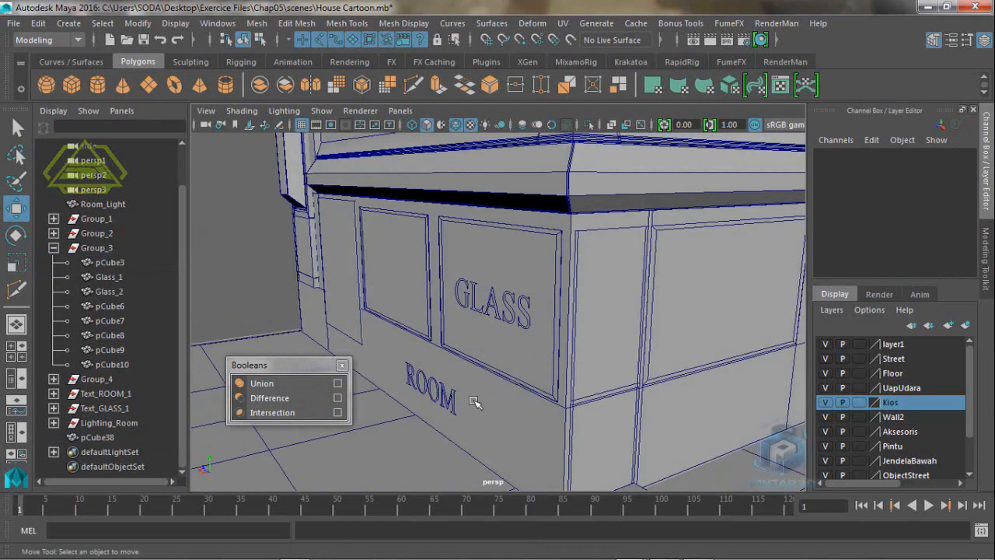
right_click_drag(581, 242, 639, 321, "alt")
middle_click_drag(638, 320, 619, 380, "alt")
left_click_drag(619, 380, 557, 395, "alt")
left_click_drag(475, 299, 497, 304, "alt")
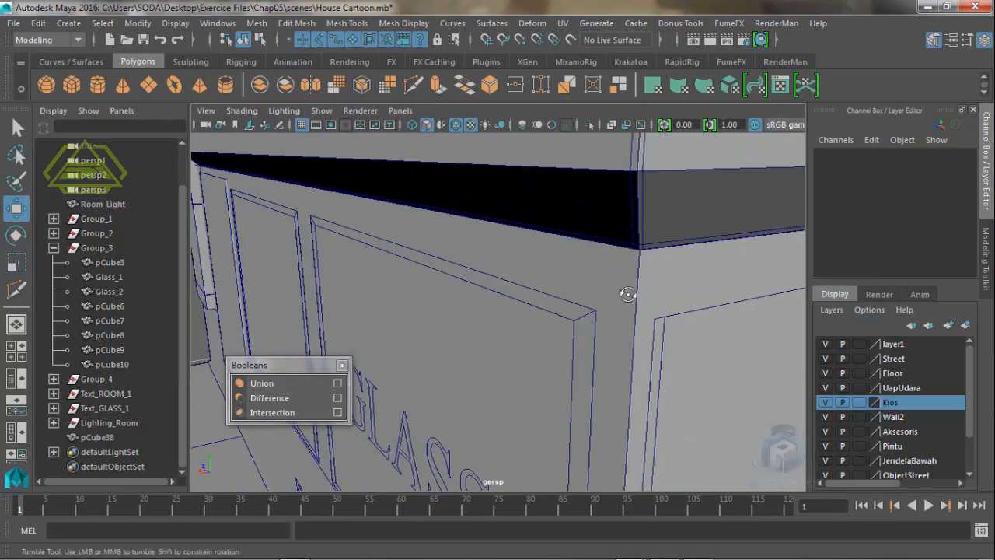
left_click_drag(628, 289, 655, 247, "alt")
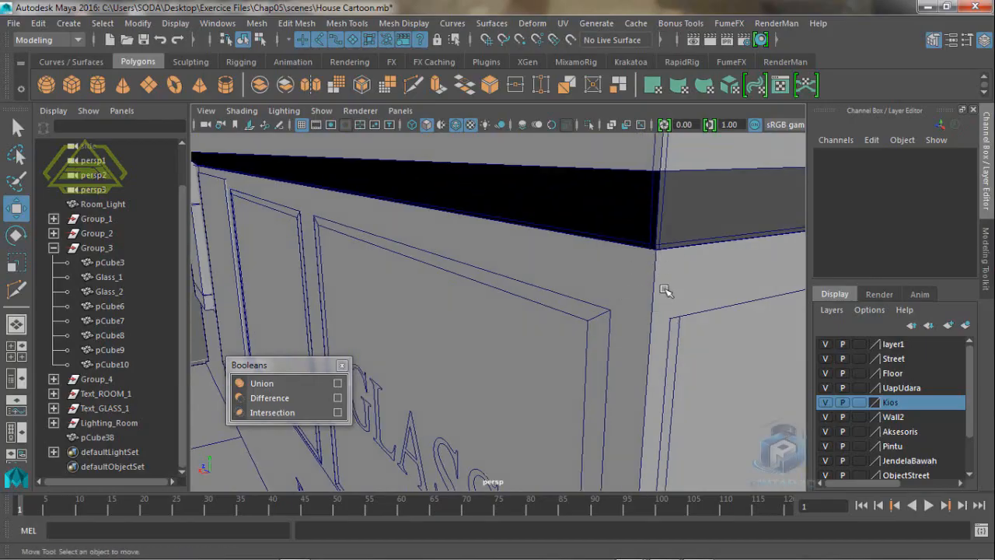
left_click_drag(675, 286, 578, 338, "alt")
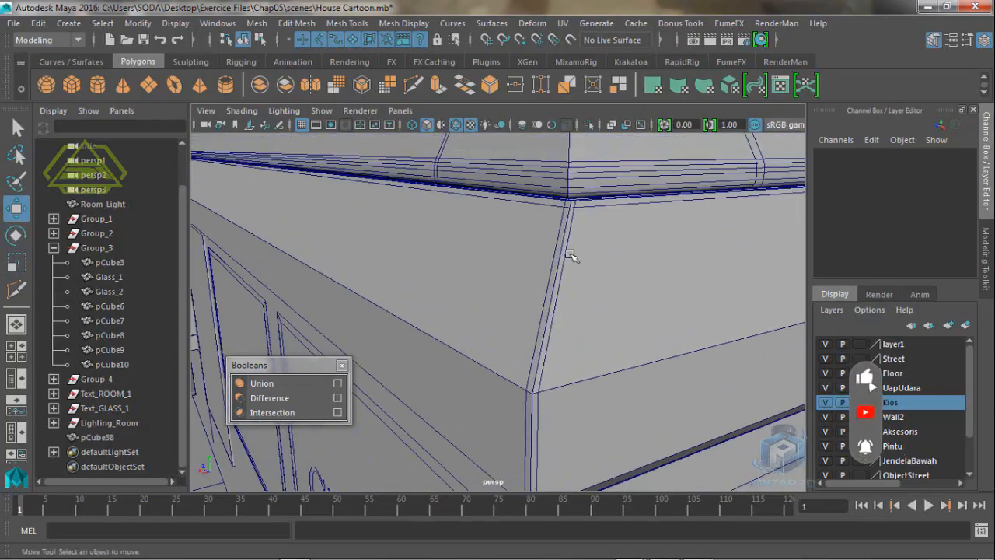
left_click_drag(551, 298, 622, 340, "alt")
right_click_drag(621, 339, 488, 382, "alt")
left_click_drag(484, 406, 524, 399, "alt")
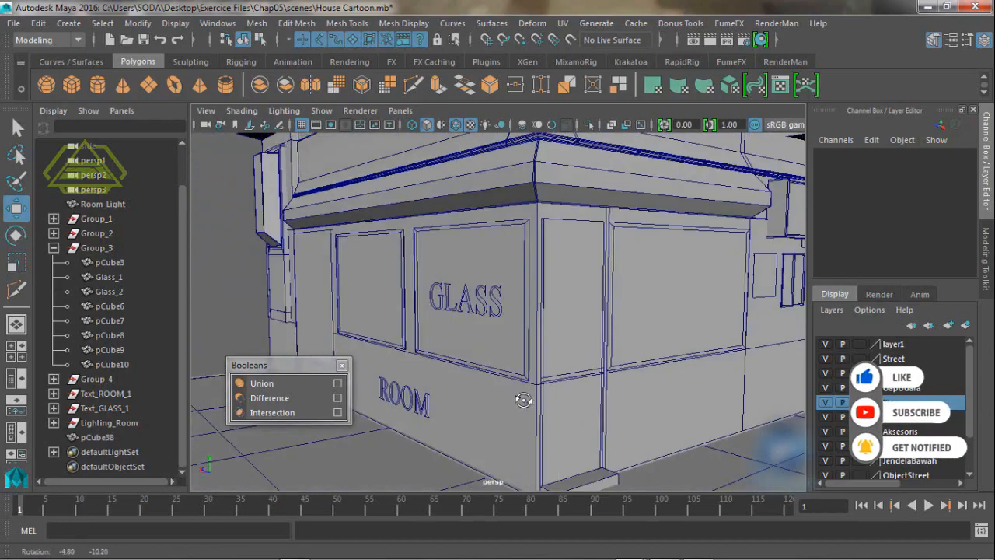
right_click_drag(522, 387, 584, 463, "alt")
middle_click_drag(584, 464, 598, 410, "alt")
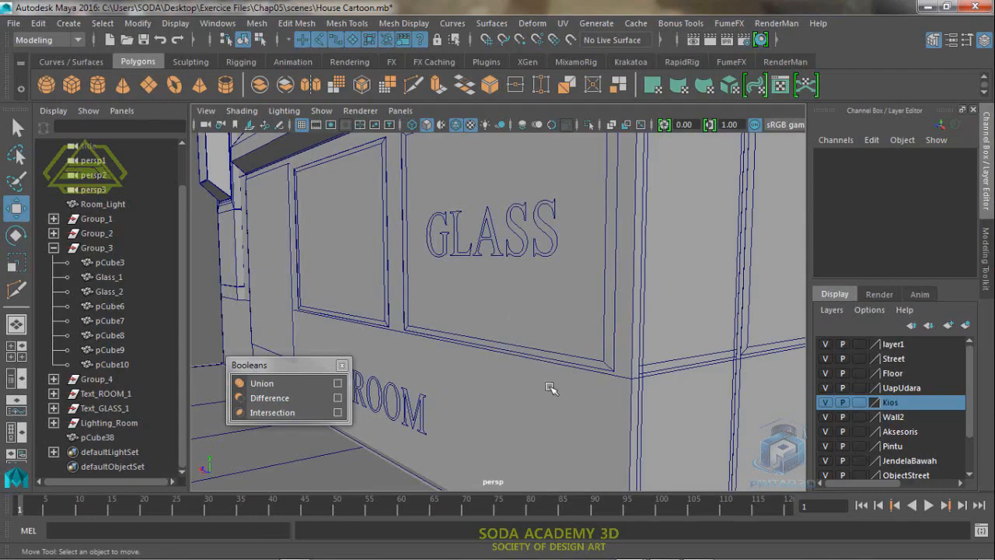
left_click_drag(550, 388, 586, 419, "alt")
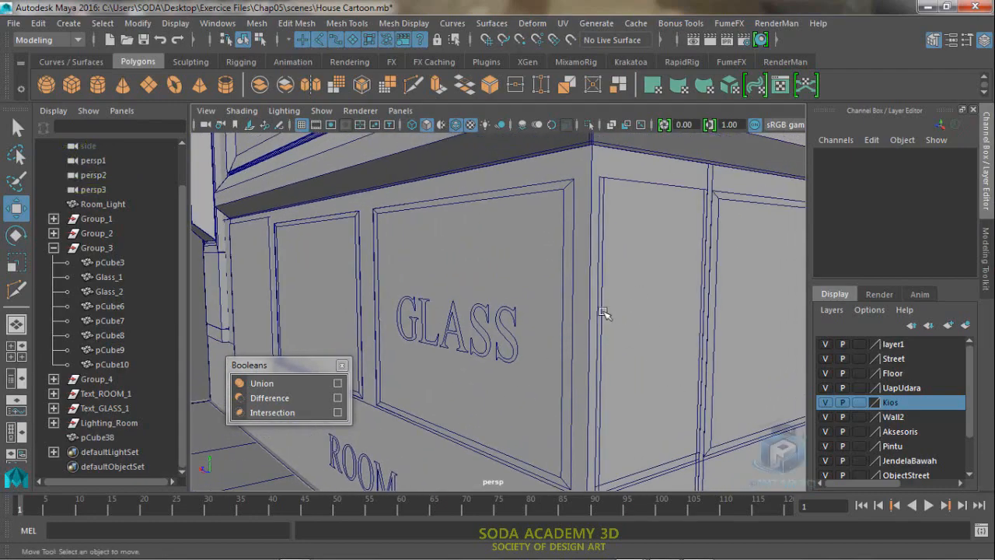
left_click_drag(592, 350, 624, 333, "alt")
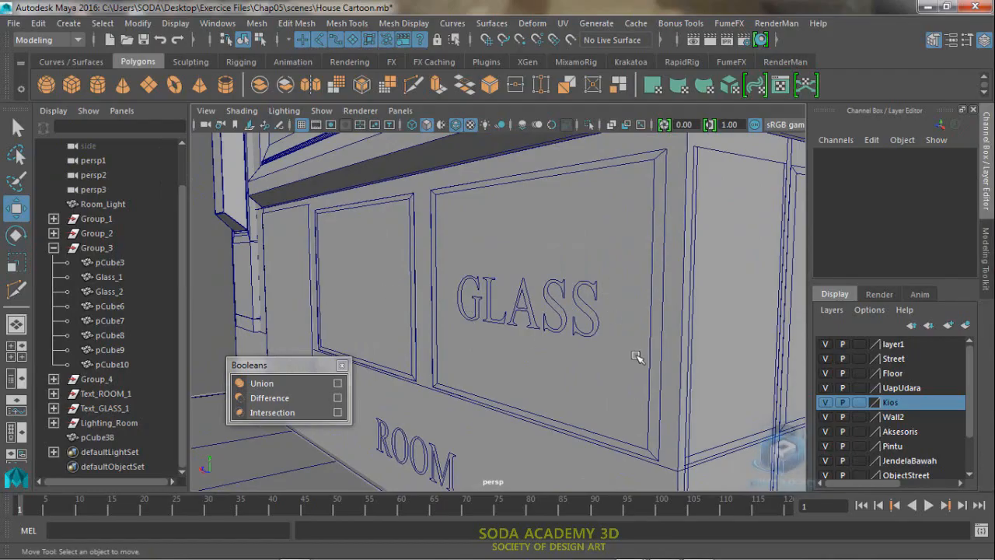
left_click_drag(636, 356, 631, 381, "alt")
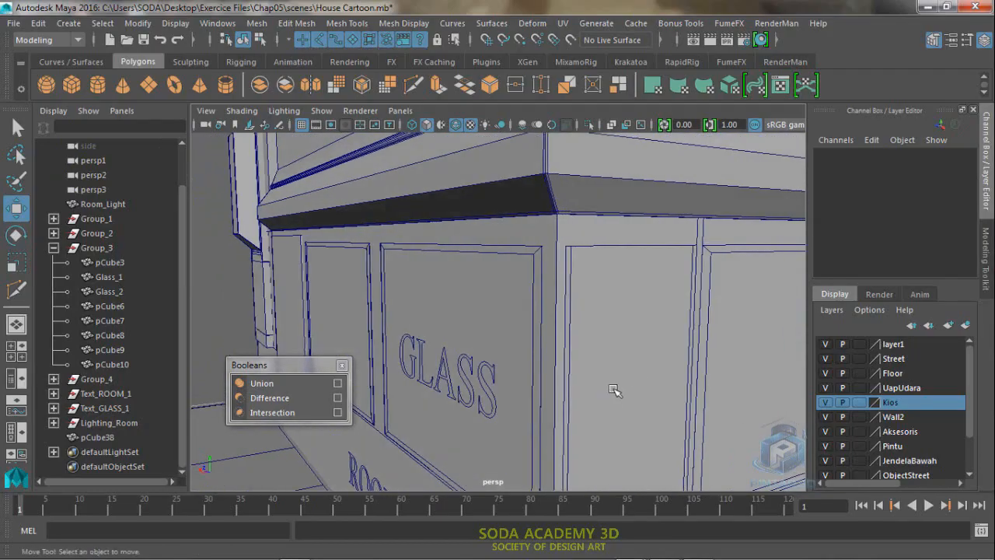
Step: Select the Glass_1 window block and move it outward so it protrudes from the wall
left_click(107, 291)
left_click(110, 262)
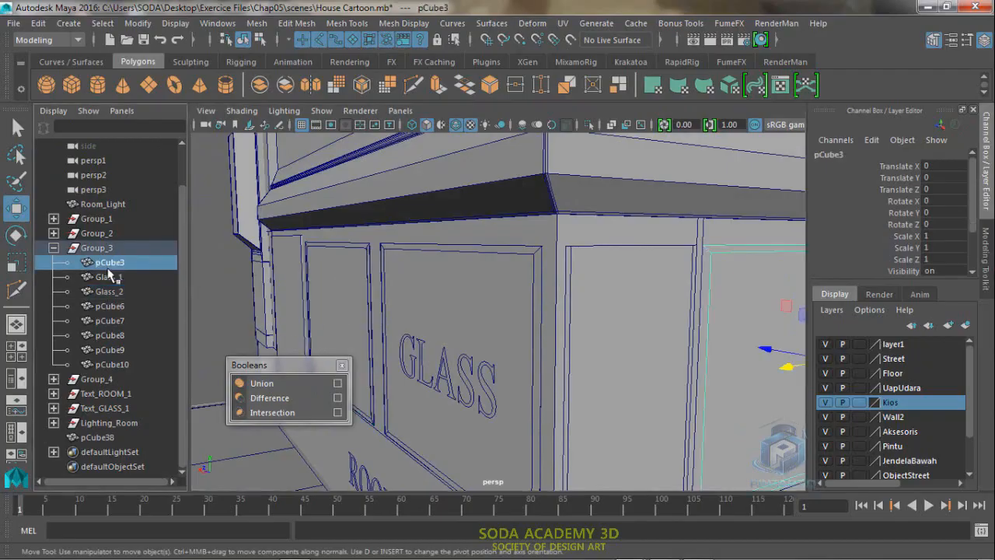
left_click(109, 277)
key("f")
left_click_drag(575, 332, 459, 340, "alt")
left_click_drag(612, 336, 568, 342, "alt")
Step: Insert edge loops on the wall pCube38 with Multi-Cut, on both sides of its vertical corner edge and near its top edge
left_click(527, 253)
left_click_drag(514, 298, 526, 300, "alt")
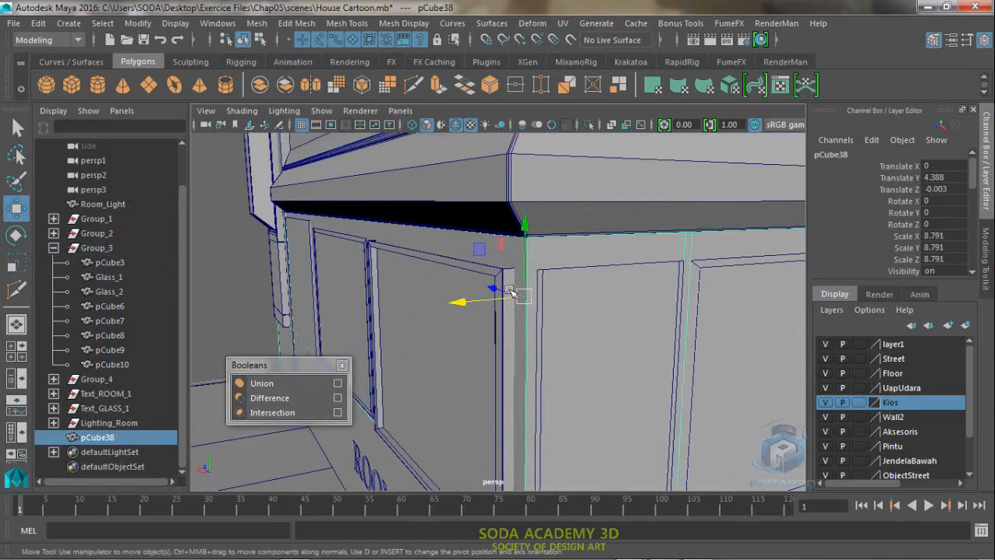
left_click(422, 92)
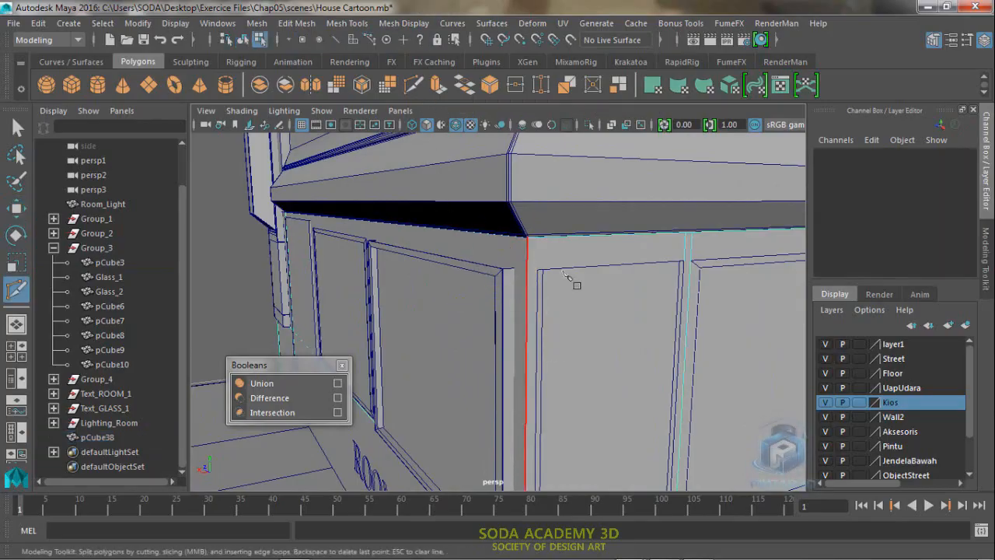
left_click_drag(552, 321, 553, 338, "alt")
left_click(526, 289)
right_click_drag(568, 332, 570, 376, "alt")
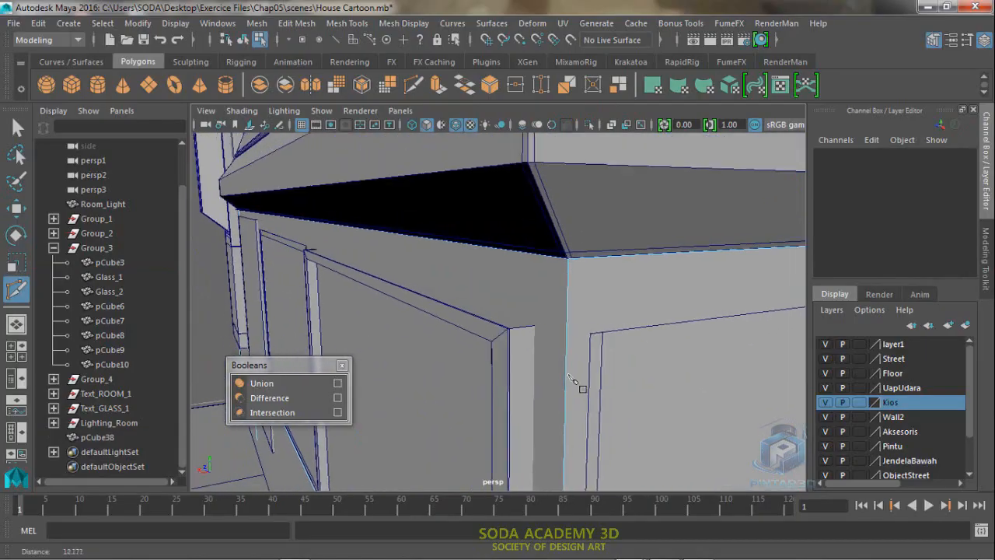
left_click_drag(570, 376, 575, 374, "alt")
middle_click_drag(575, 375, 565, 387, "alt")
left_click(480, 239)
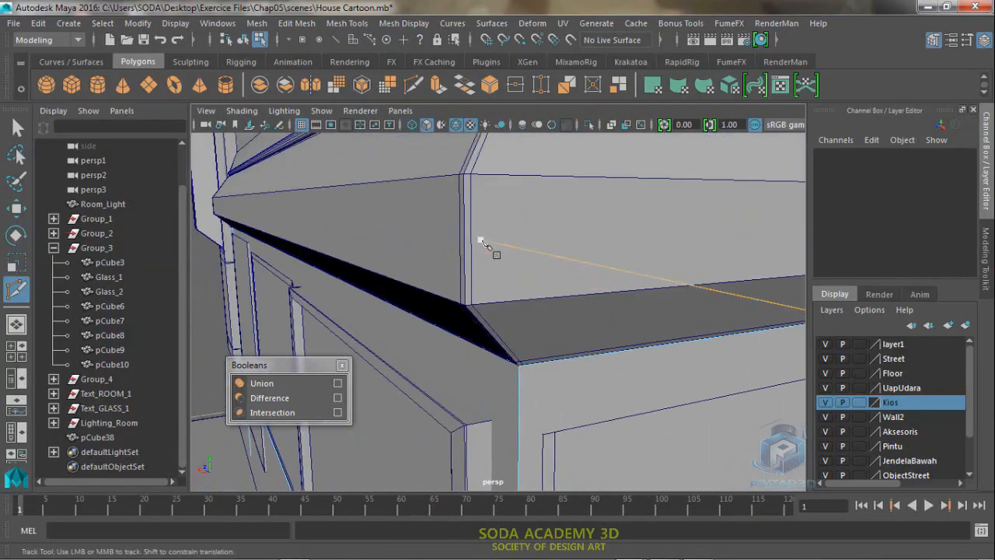
left_click(518, 364)
left_click_drag(538, 379, 555, 331, "alt")
right_click_drag(555, 331, 562, 299, "alt")
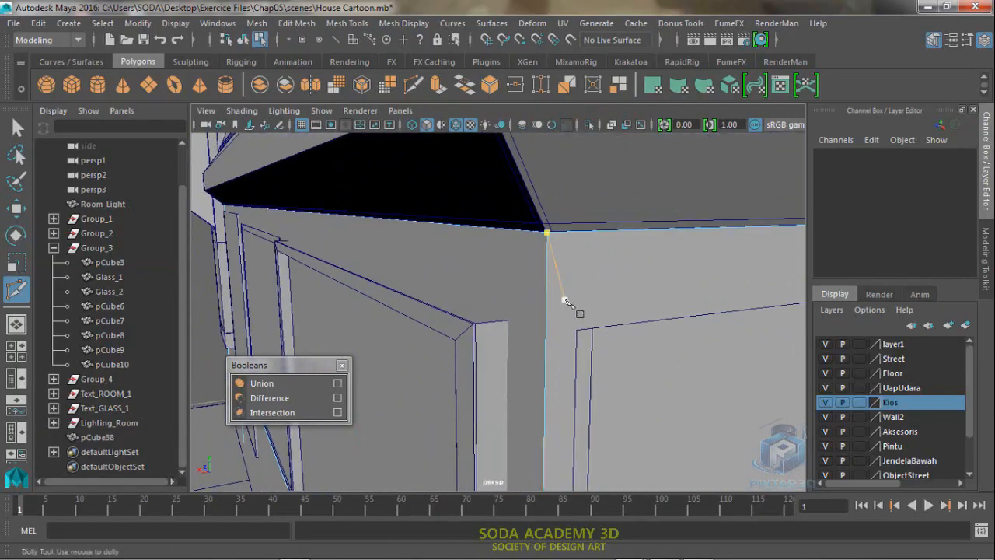
key("ctrl")
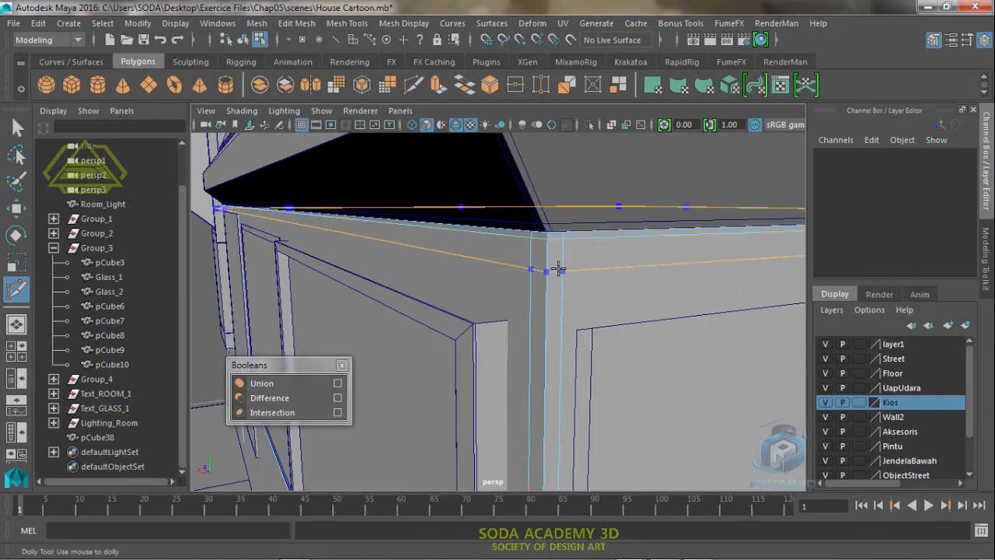
Step: Examine the wall's vertical corner down to its base in wireframe display, restore shaded display and return to the corner's upper end
left_click_drag(544, 240, 571, 375, "alt")
middle_click_drag(547, 372, 510, 402, "alt")
left_click_drag(520, 394, 536, 388, "alt")
middle_click_drag(536, 388, 540, 277, "alt")
middle_click_drag(542, 367, 548, 311, "alt")
middle_click_drag(544, 408, 539, 333, "alt")
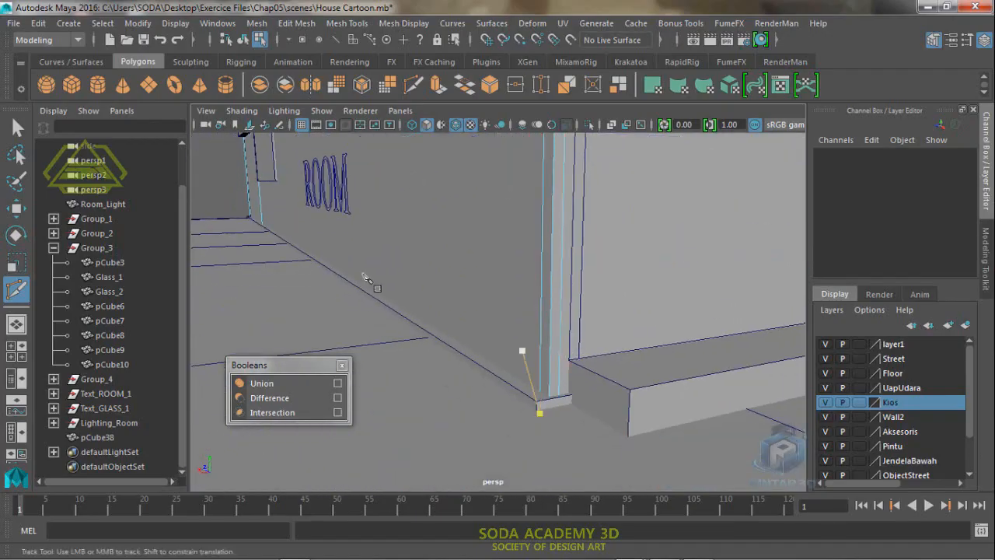
left_click(413, 125)
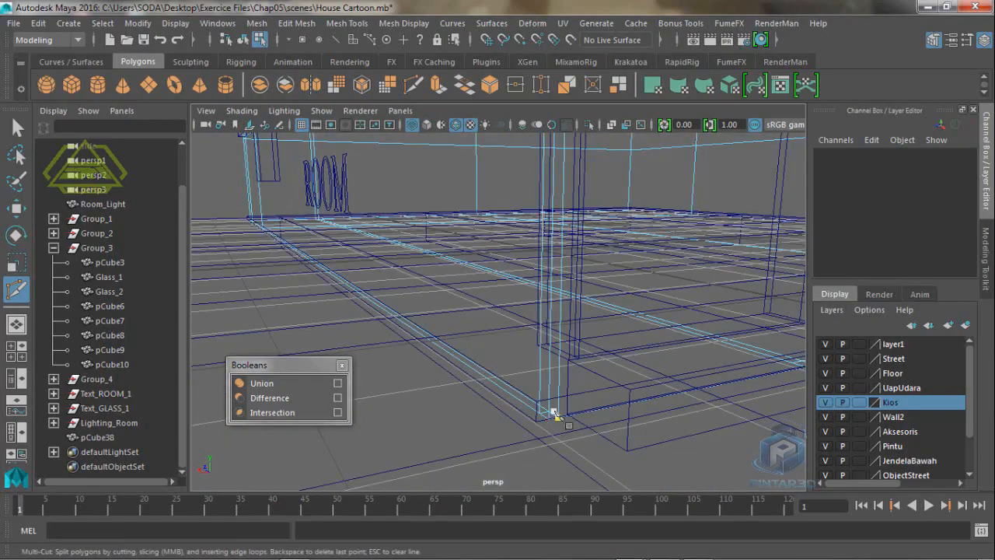
middle_click_drag(544, 411, 571, 275, "alt")
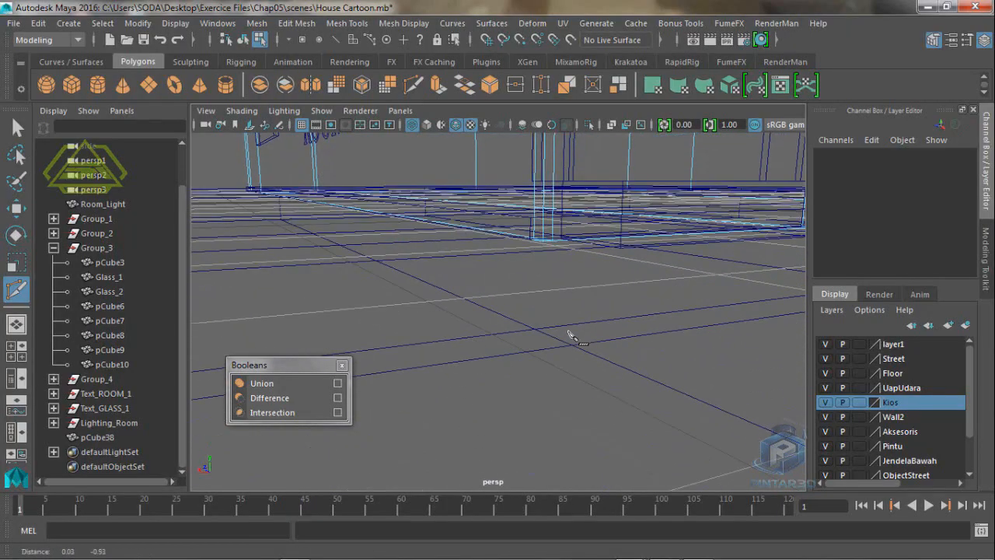
middle_click_drag(608, 201, 595, 466, "alt")
left_click(427, 125)
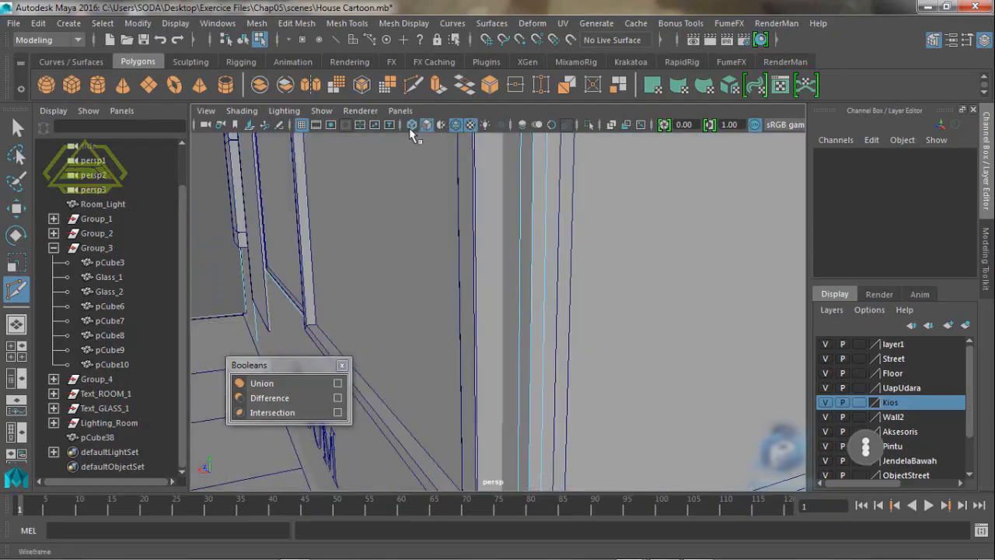
scroll(523, 270, "down", 5)
middle_click_drag(524, 271, 524, 290, "alt")
scroll(523, 289, "up", 6)
left_click_drag(588, 362, 590, 343, "alt")
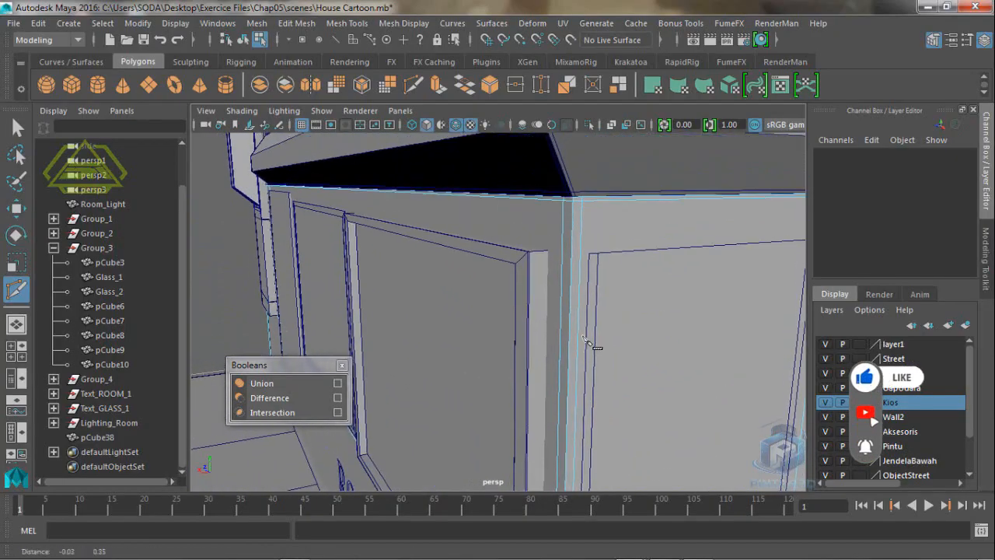
Step: Leave Multi-Cut, select the Glass_1 window block and the wall pCube38, and merge them with a Boolean Union
right_click_drag(568, 210, 614, 109)
left_click(16, 208)
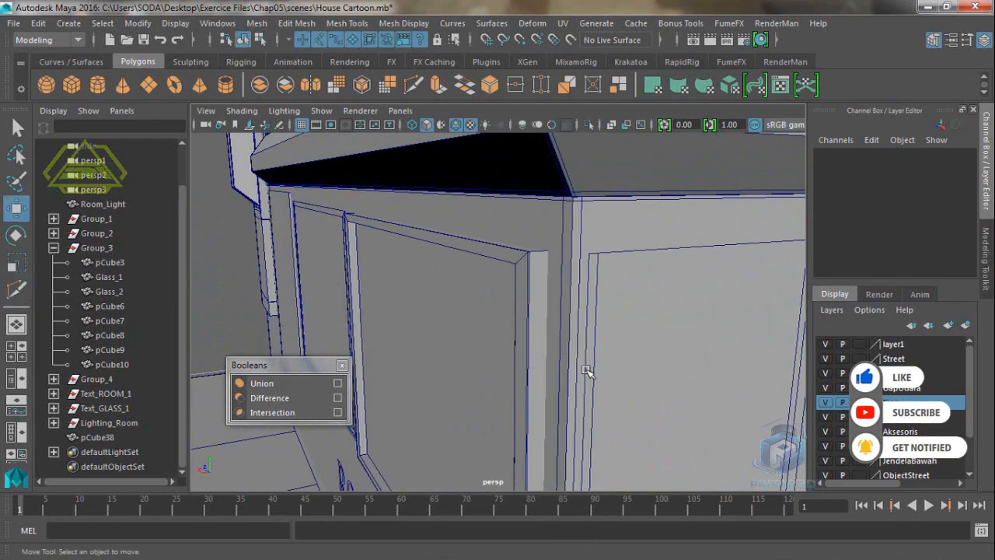
left_click_drag(586, 369, 538, 354, "alt")
left_click(547, 321)
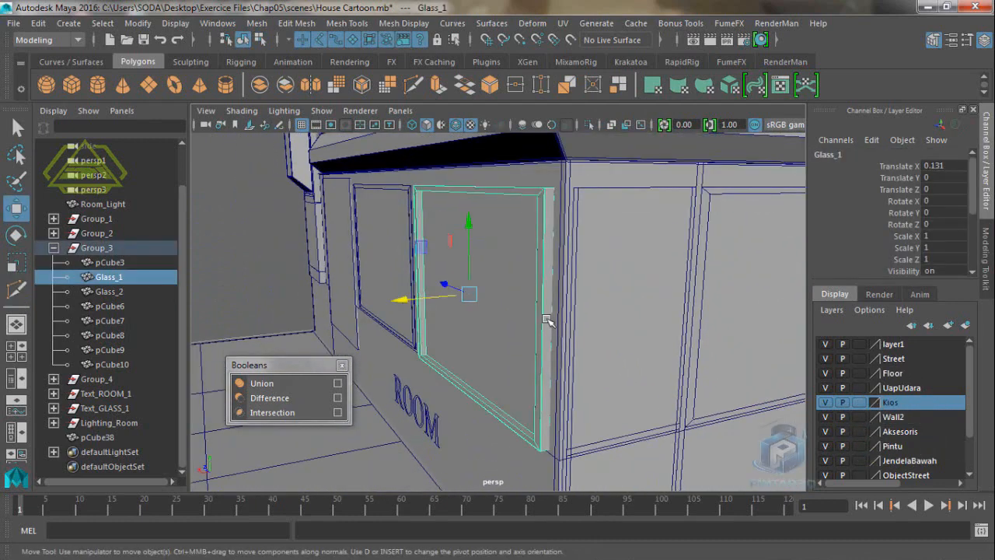
left_click(451, 454, "shift")
left_click_drag(550, 363, 551, 389, "alt")
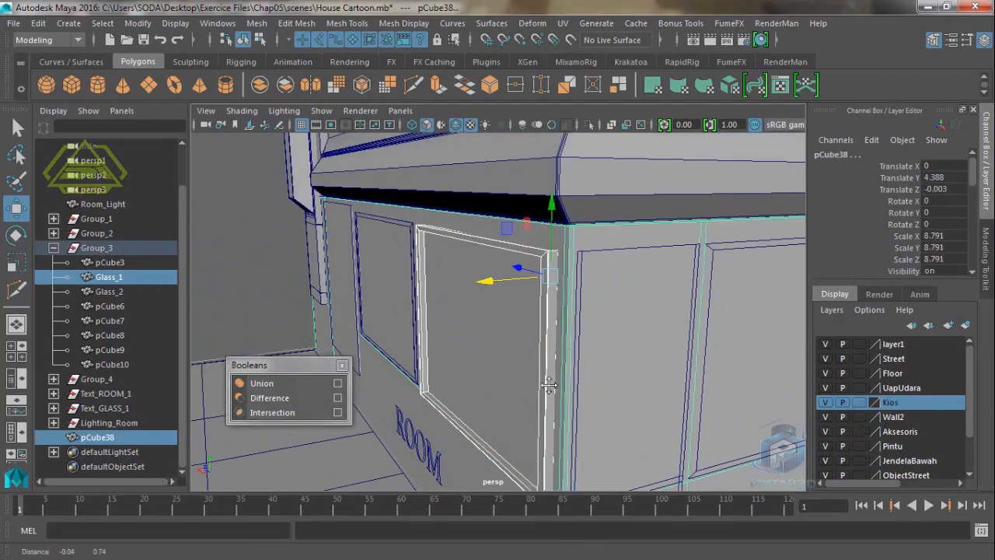
left_click(264, 383)
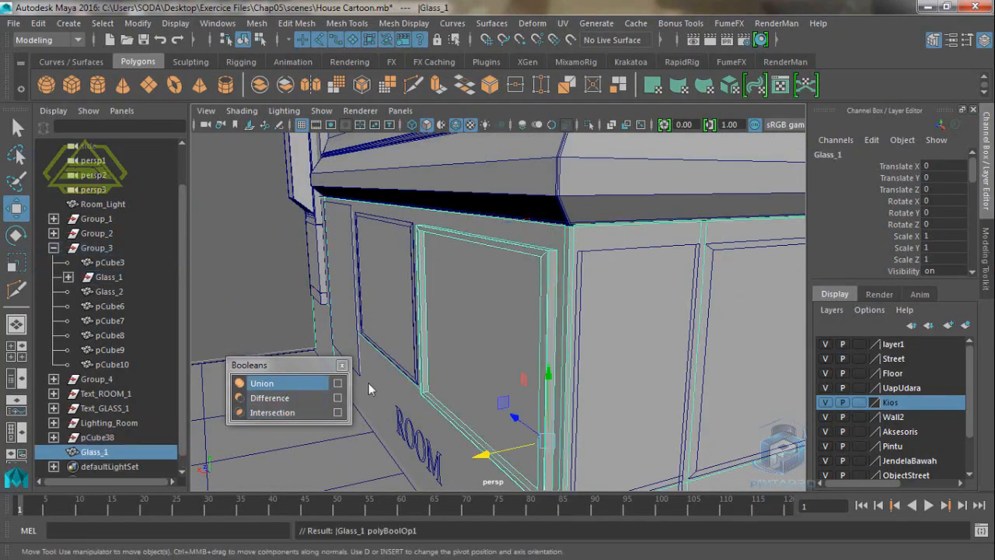
left_click_drag(552, 391, 543, 416, "alt")
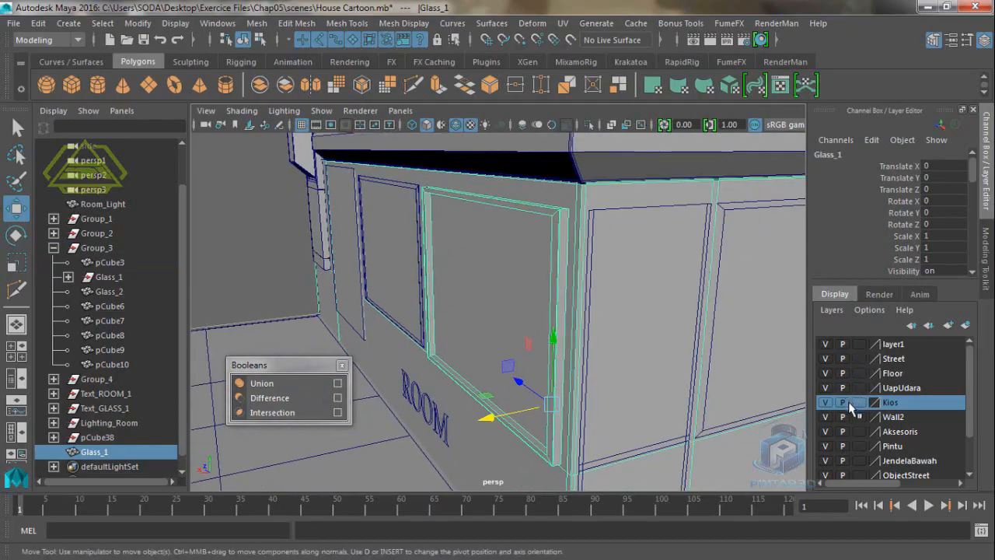
Step: Hide every display layer except layer1 and examine the top corners and edge strips of the merged wall mesh
scroll(848, 401, "down", 2)
left_click_drag(826, 460, 826, 359)
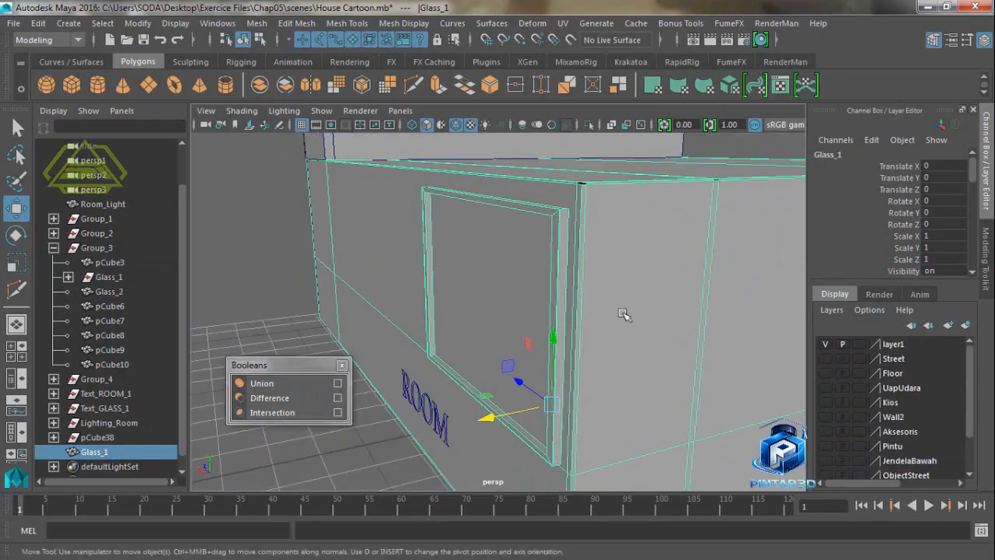
left_click_drag(624, 312, 569, 361, "alt")
right_click_drag(486, 331, 531, 373, "alt")
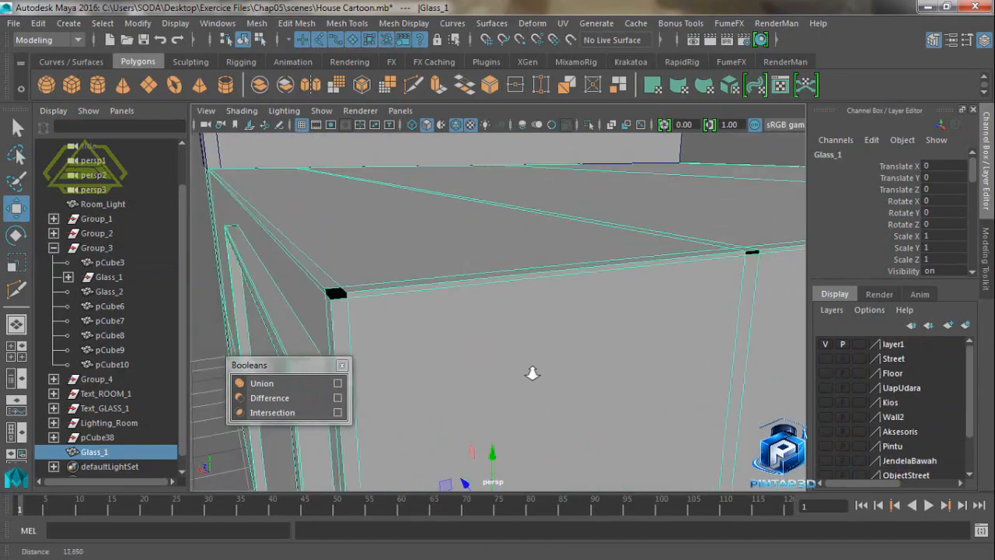
left_click_drag(454, 362, 491, 365, "alt")
right_click_drag(491, 365, 512, 379, "alt")
left_click_drag(512, 379, 604, 383, "alt")
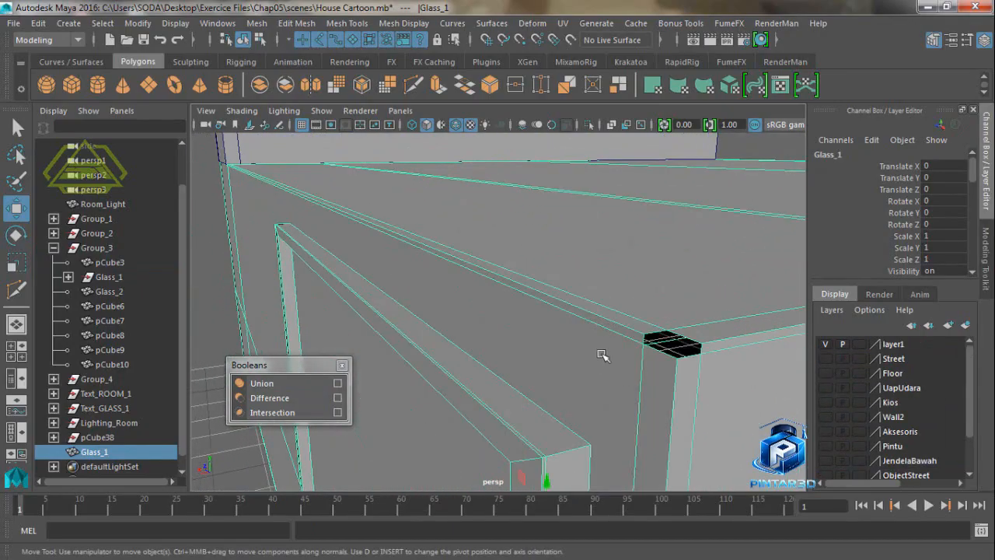
left_click_drag(735, 395, 707, 397, "alt")
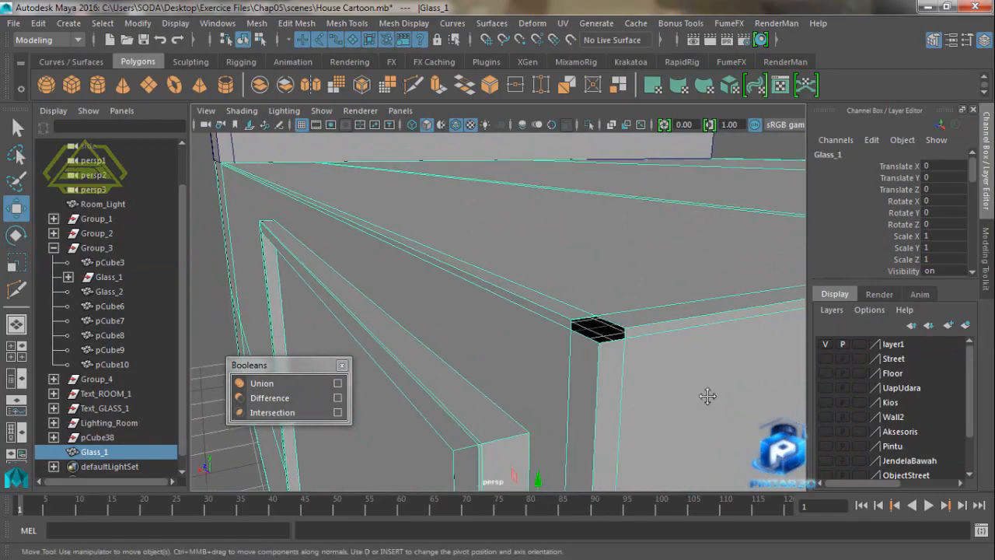
left_click_drag(575, 403, 551, 391, "alt")
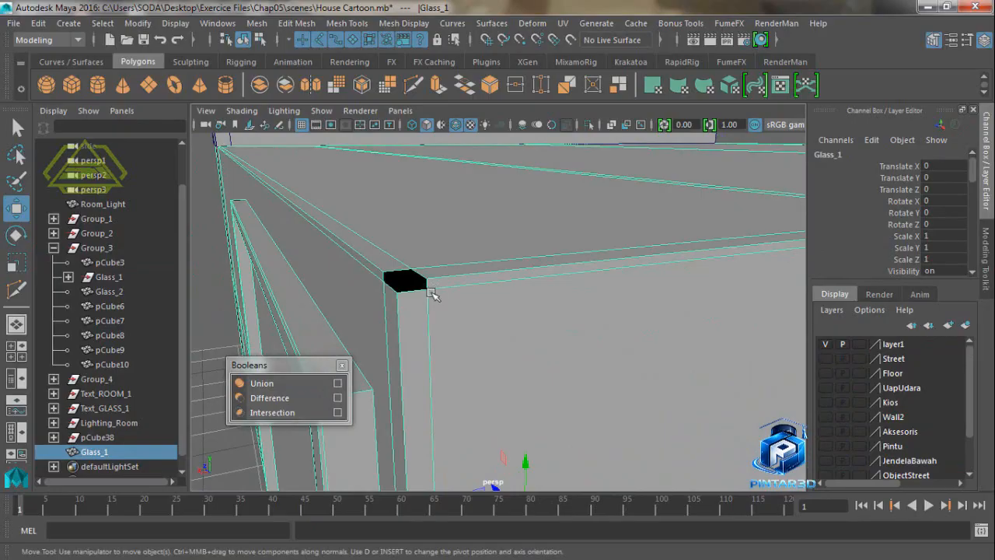
left_click_drag(412, 294, 507, 330, "alt")
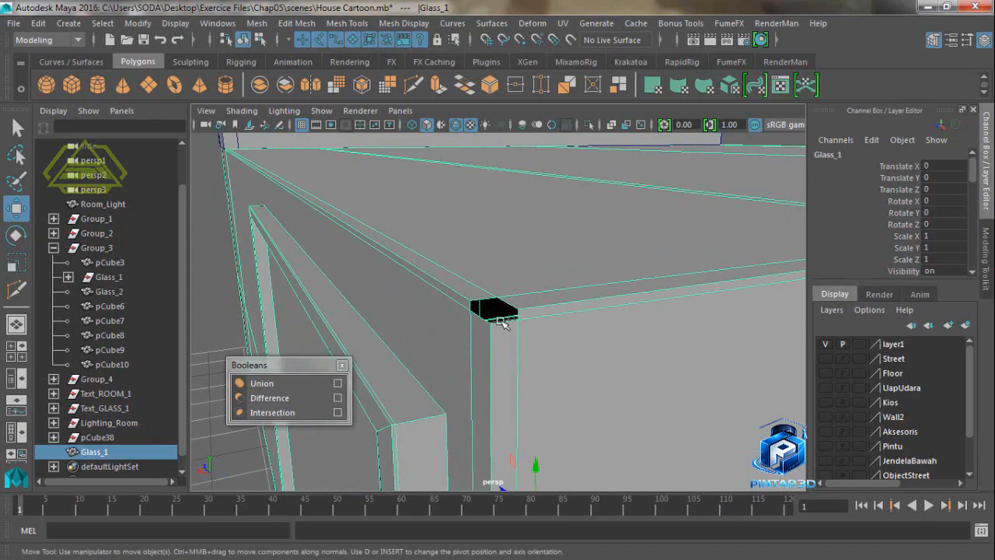
left_click_drag(630, 333, 562, 337, "alt")
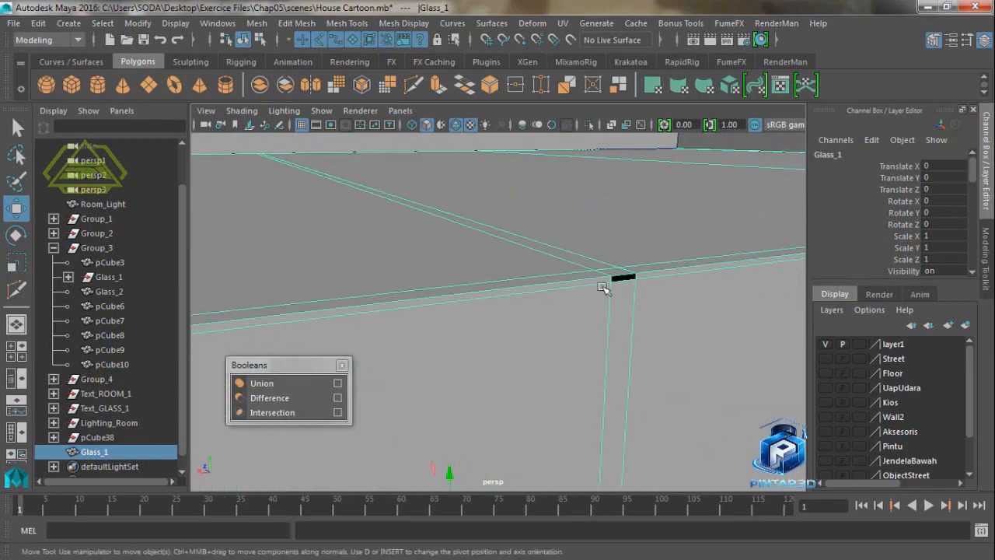
left_click_drag(627, 337, 520, 349, "alt")
right_click_drag(520, 349, 309, 300, "alt")
left_click_drag(492, 373, 655, 366, "alt")
Step: Select the upper mesh polySurface6, assign it to a new display layer and hide that layer
left_click(631, 180)
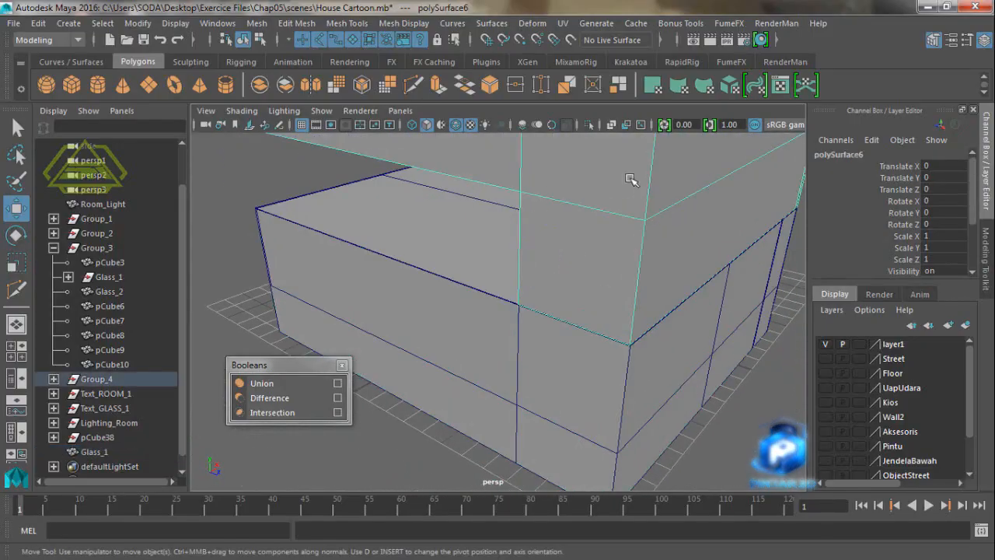
left_click(833, 311)
left_click(839, 340)
left_click(825, 345)
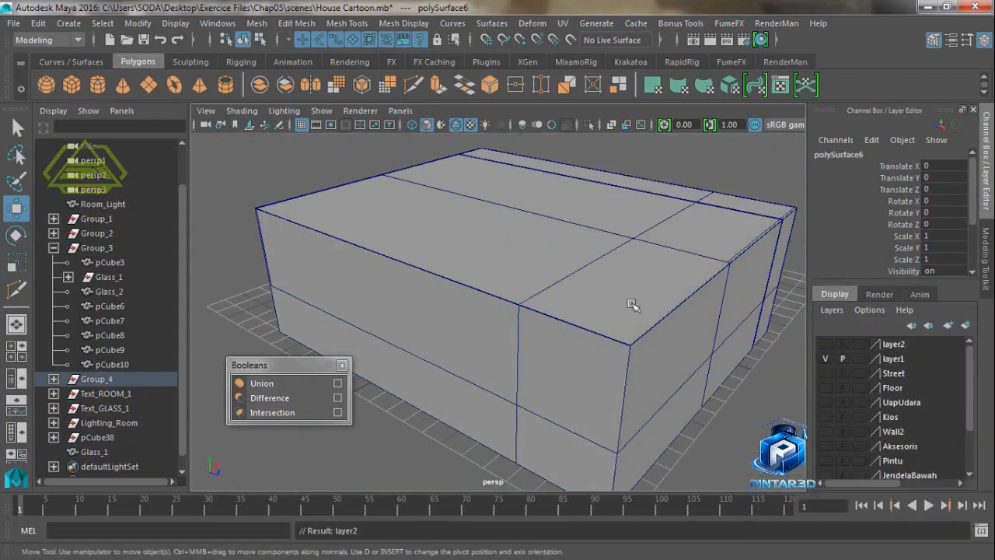
Step: Select the merged Glass_1 mesh and examine its underside, top edges and front corner beside the window
left_click(591, 303)
left_click_drag(565, 330, 685, 324, "alt")
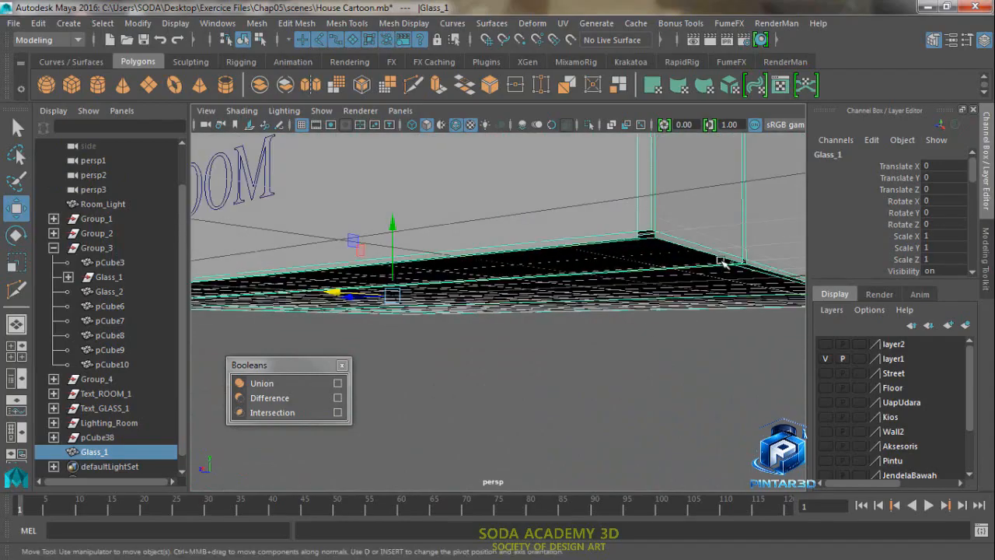
left_click_drag(721, 262, 712, 333, "alt")
left_click_drag(672, 317, 637, 351, "alt")
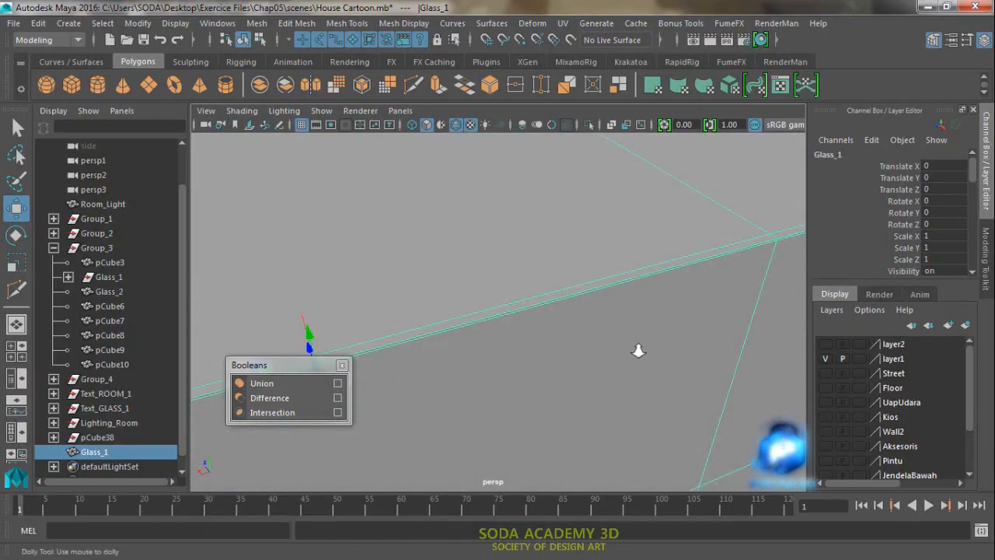
right_click_drag(638, 351, 486, 366, "alt")
middle_click_drag(487, 366, 626, 362, "alt")
left_click_drag(626, 362, 631, 357, "alt")
middle_click_drag(632, 356, 610, 407, "alt")
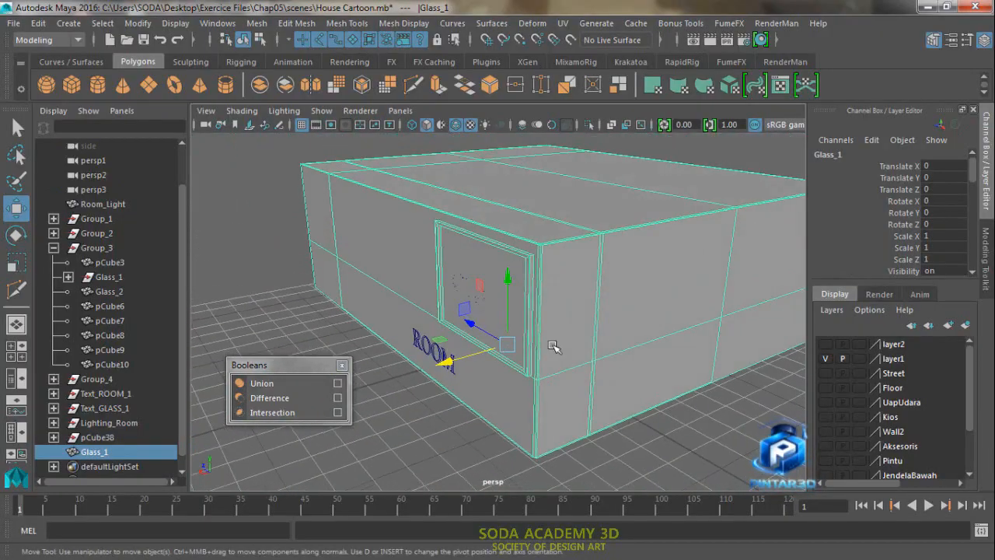
right_click_drag(555, 346, 613, 377, "alt")
middle_click_drag(613, 377, 583, 436, "alt")
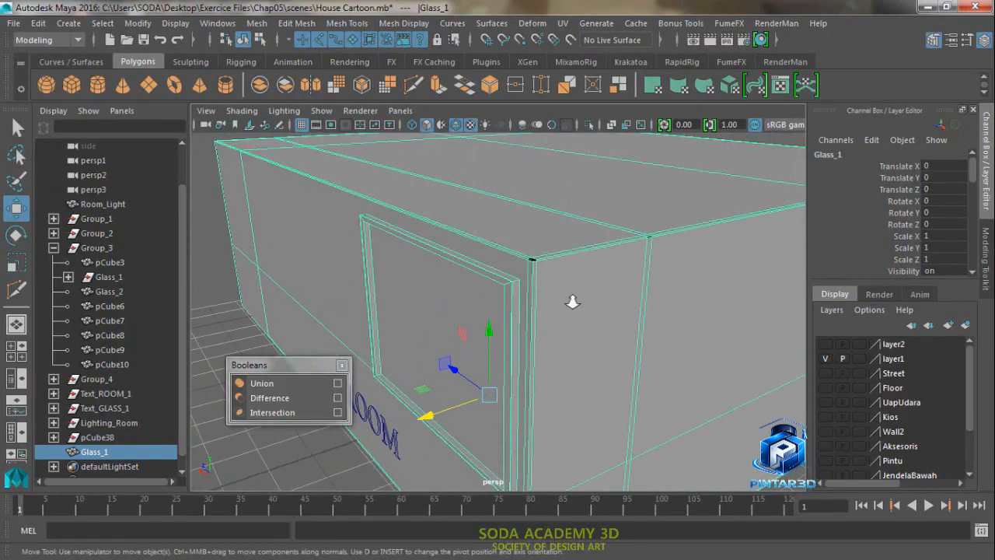
right_click_drag(572, 301, 595, 336, "alt")
middle_click_drag(601, 289, 589, 321, "alt")
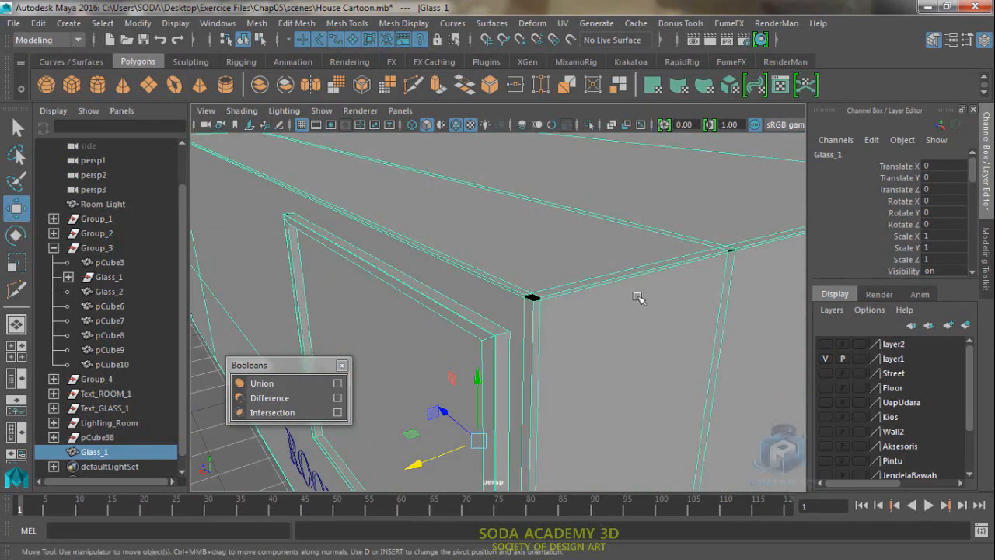
Step: Turn the visibility of the hidden display layers from Street down to Wall back on
left_click(824, 376)
left_click(826, 387)
left_click(825, 402)
left_click(826, 417)
left_click(826, 431)
left_click(826, 446)
left_click(826, 460)
scroll(835, 462, "down", 3)
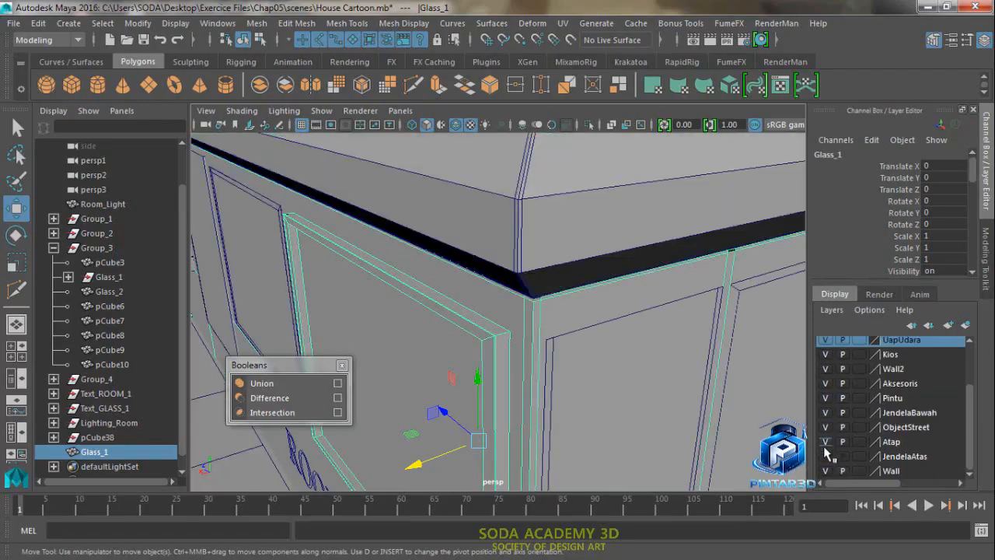
left_click(826, 454)
Step: Examine the merged wall and window in context, around the vertical corner, the window frame and the roof ledge
scroll(622, 388, "down", 5)
scroll(628, 394, "up", 5)
left_click_drag(627, 395, 607, 393, "alt")
middle_click_drag(606, 392, 620, 367, "alt")
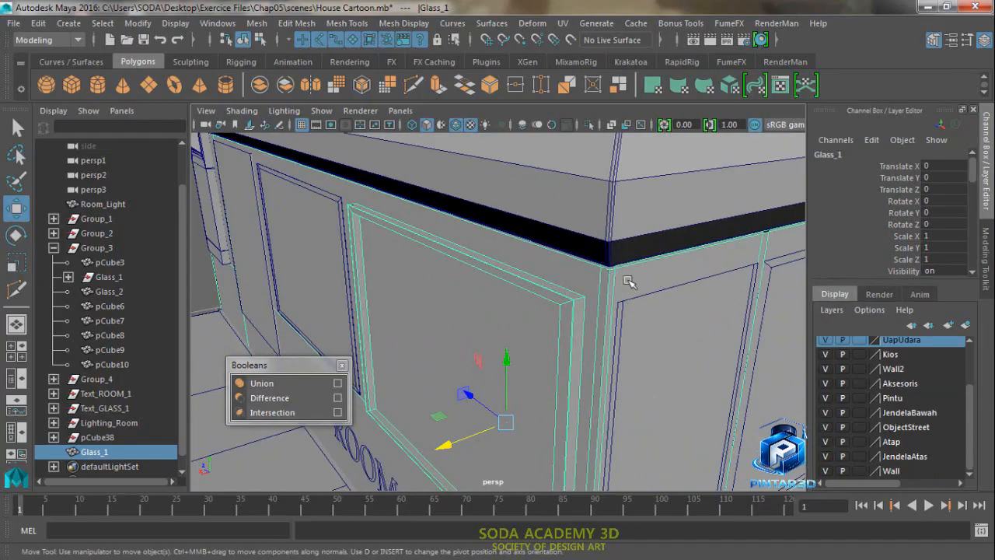
scroll(628, 281, "down", 6)
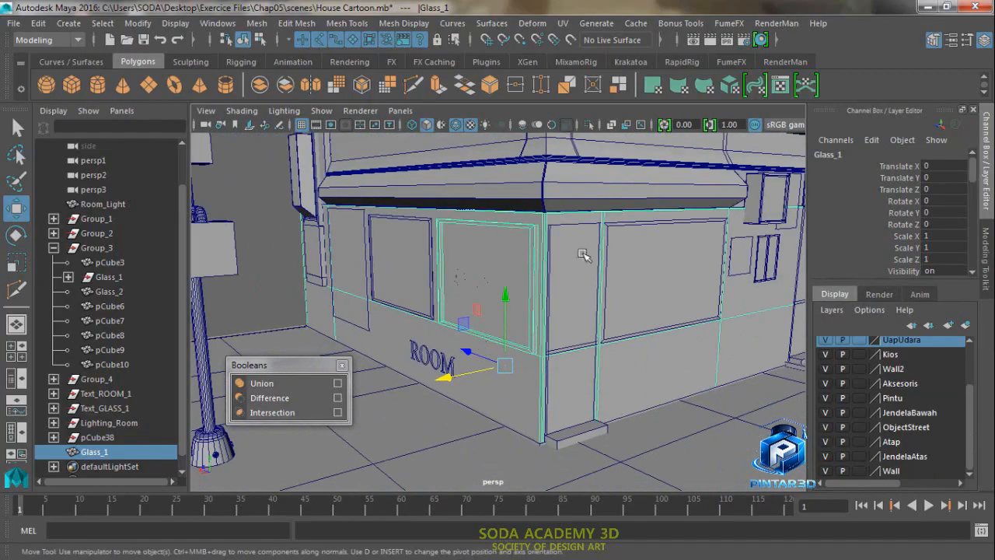
left_click_drag(566, 336, 599, 348, "alt")
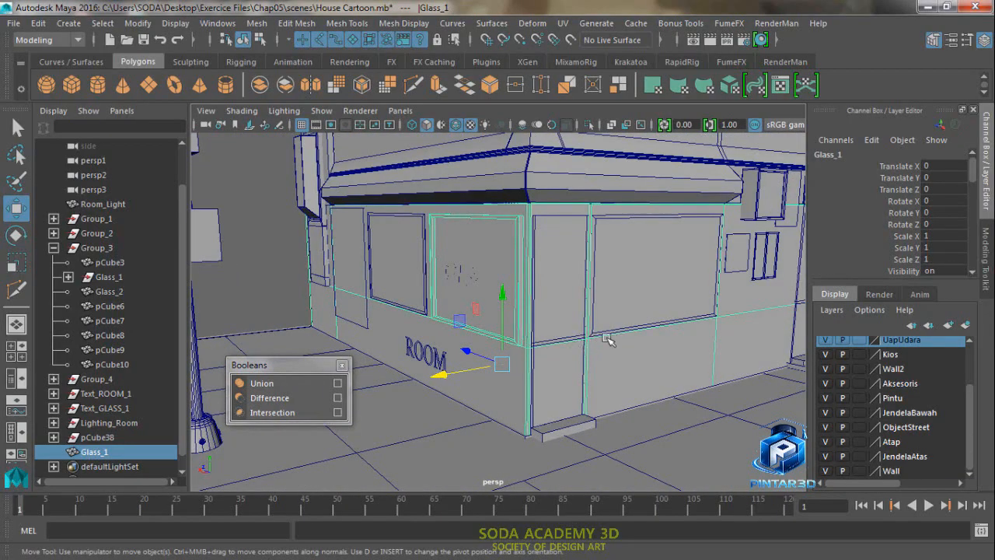
scroll(596, 345, "up", 5)
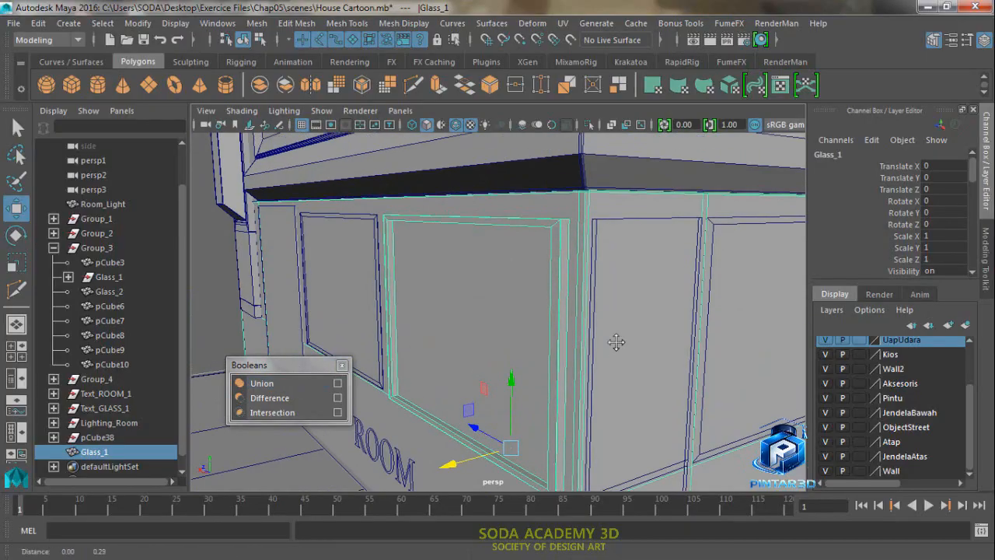
left_click_drag(618, 339, 622, 352, "alt")
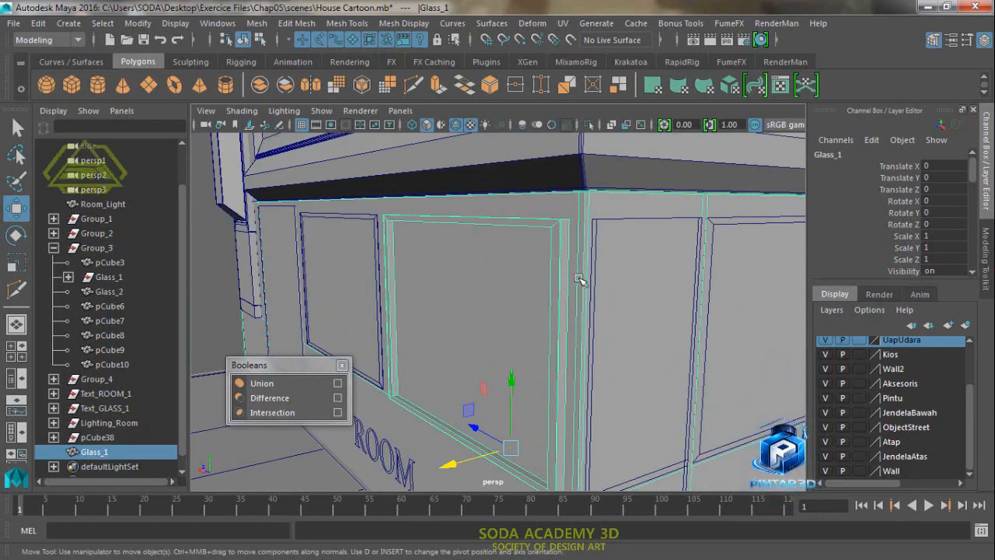
left_click_drag(566, 261, 560, 267, "alt")
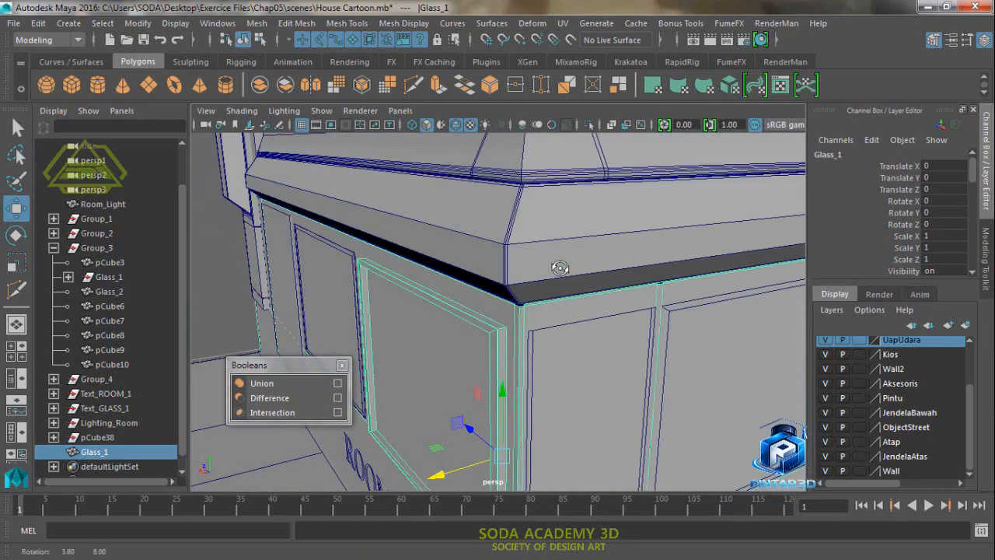
right_click_drag(538, 319, 604, 331, "alt")
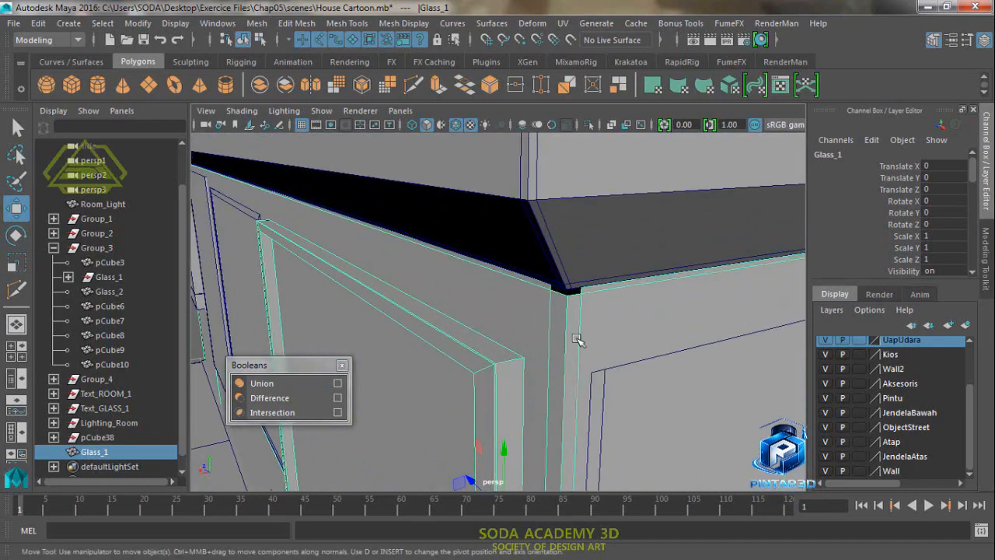
middle_click_drag(570, 362, 544, 350, "alt")
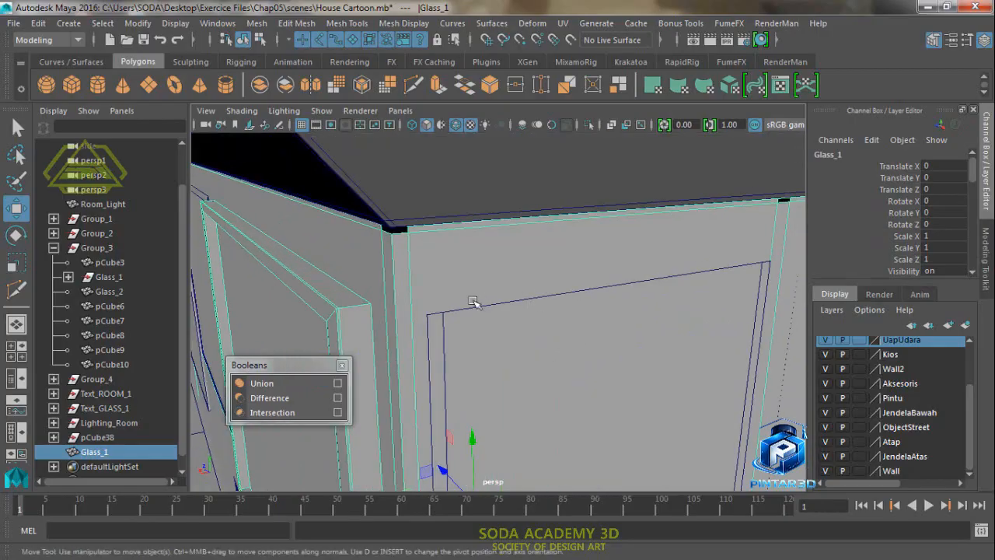
left_click_drag(491, 326, 556, 291, "alt")
right_click_drag(562, 306, 615, 414, "alt")
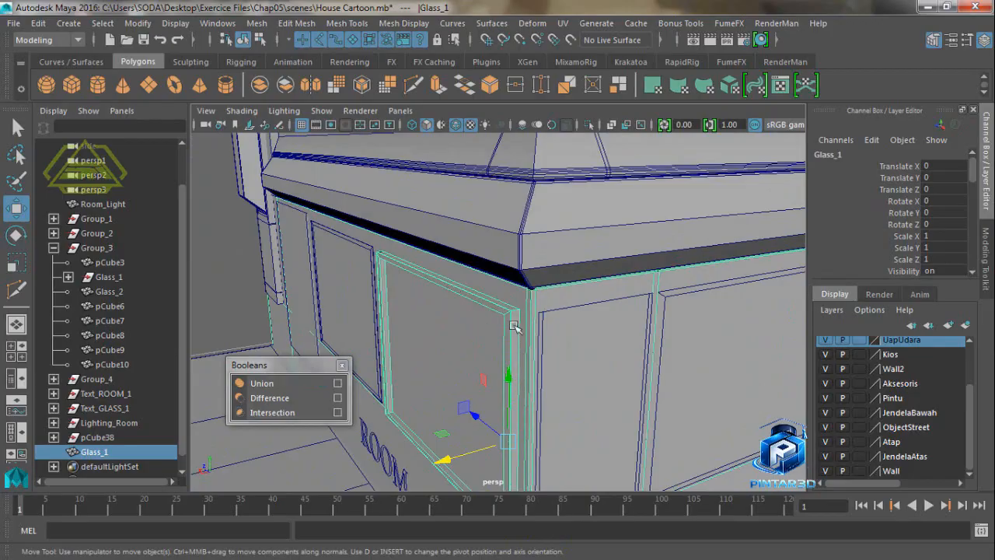
middle_click_drag(511, 338, 509, 271, "alt")
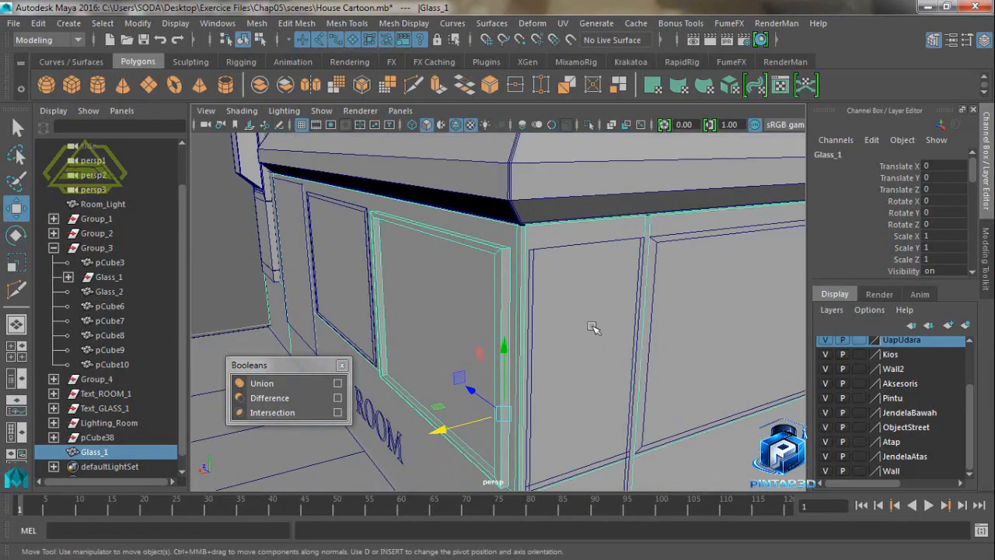
Step: Undo the layer visibility changes and the edits before them, back to before the Boolean Union of Glass_1 with the wall
left_click(161, 41)
left_click(161, 41)
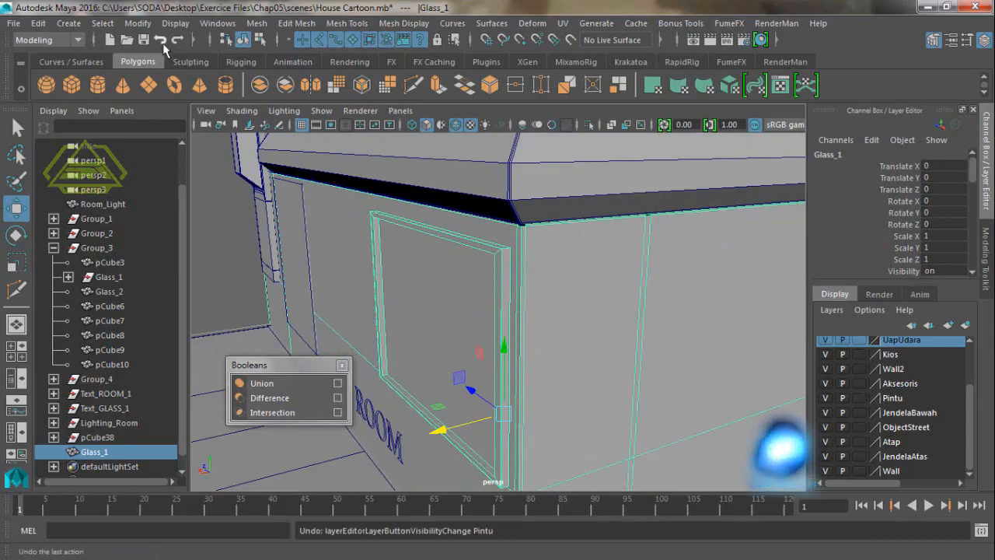
left_click(161, 42)
left_click(161, 41)
left_click(160, 41)
left_click(160, 41)
left_click(161, 42)
left_click(161, 41)
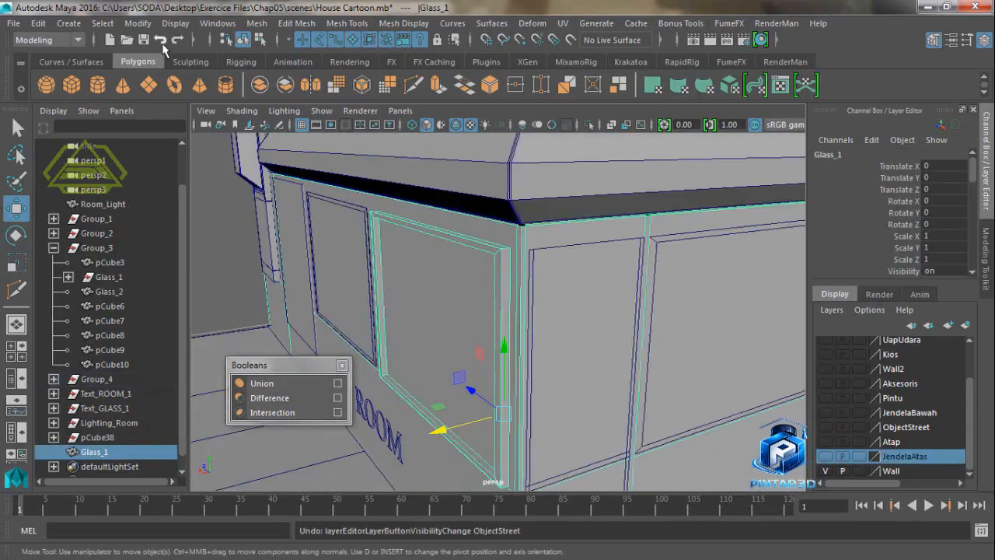
left_click(161, 41)
left_click(161, 41)
left_click(160, 41)
left_click(161, 41)
left_click(161, 41)
left_click(160, 41)
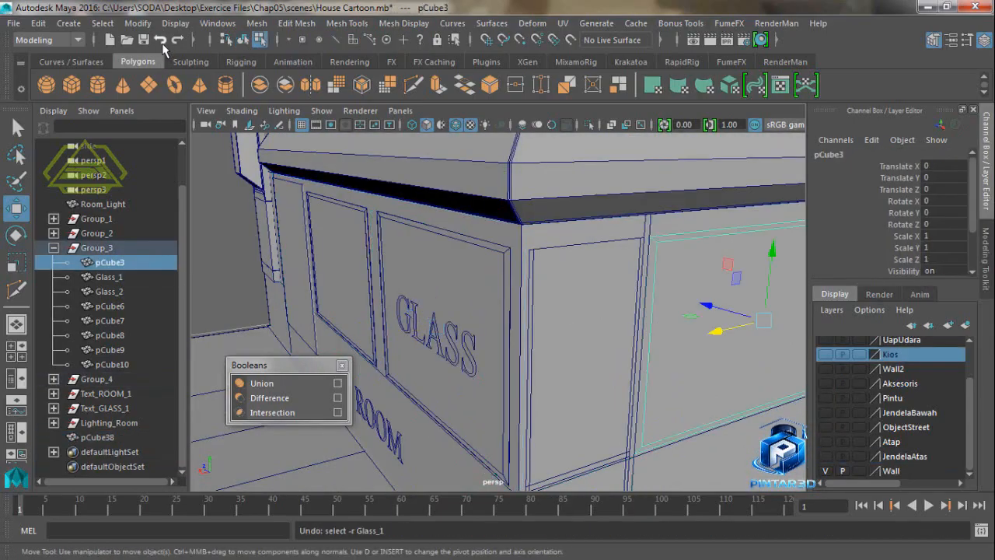
Step: Examine the shop's front corner, return to object selection mode and have the supported wall pCube38 selected
left_click_drag(434, 270, 465, 269, "alt")
left_click(217, 246)
middle_click_drag(477, 307, 488, 311, "alt")
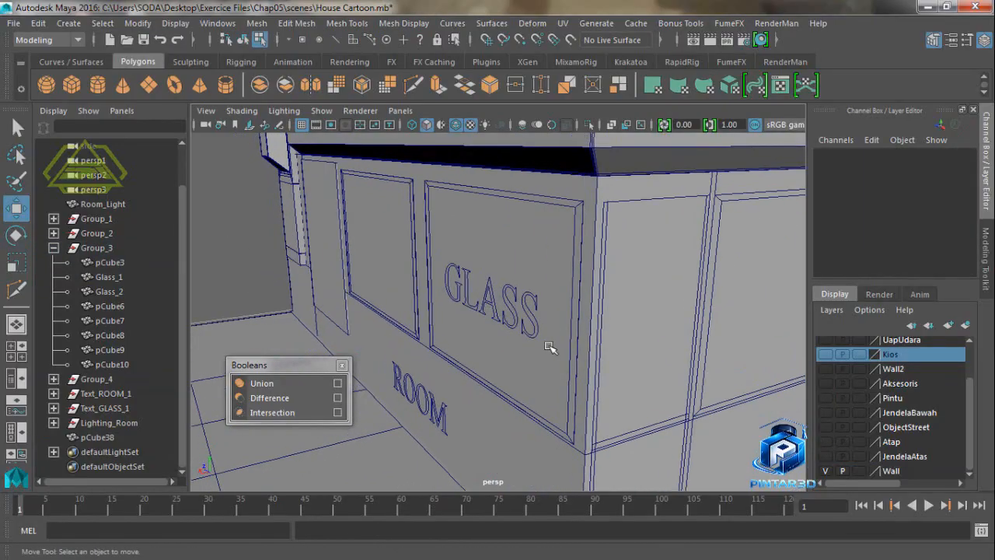
left_click_drag(577, 366, 626, 384, "alt")
right_click_drag(627, 384, 564, 409, "alt")
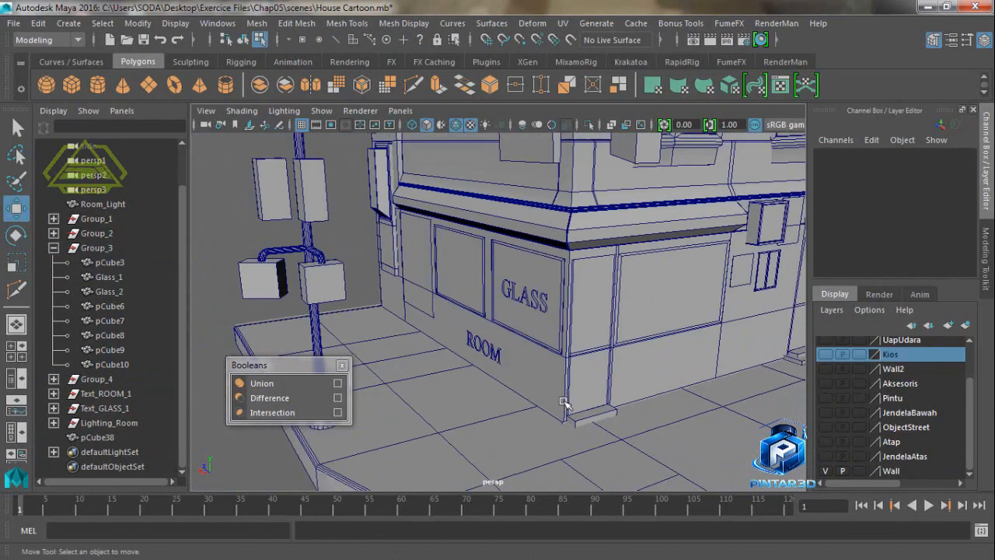
left_click_drag(565, 409, 560, 451, "alt")
right_click_drag(560, 451, 610, 401, "alt")
right_click_drag(593, 341, 576, 339, "alt")
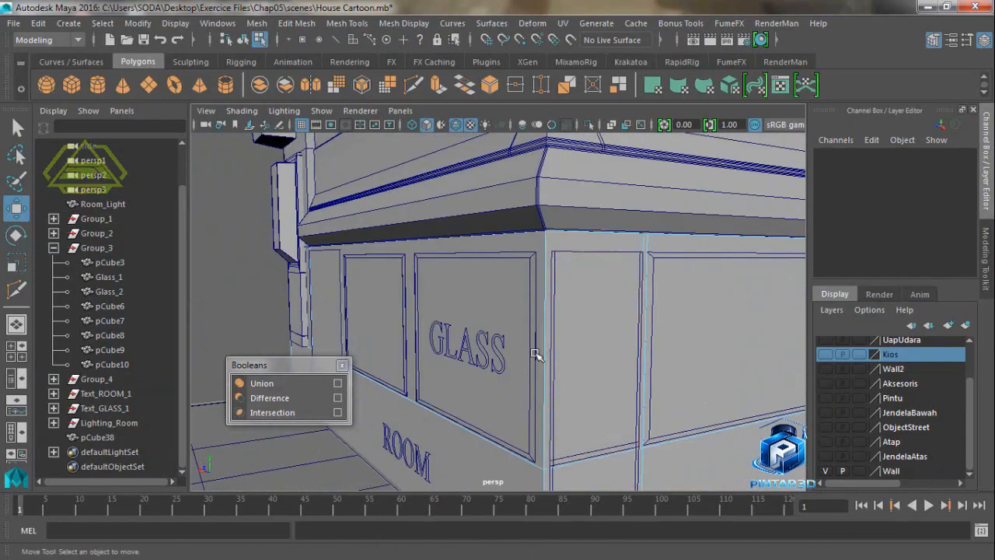
left_click(244, 40)
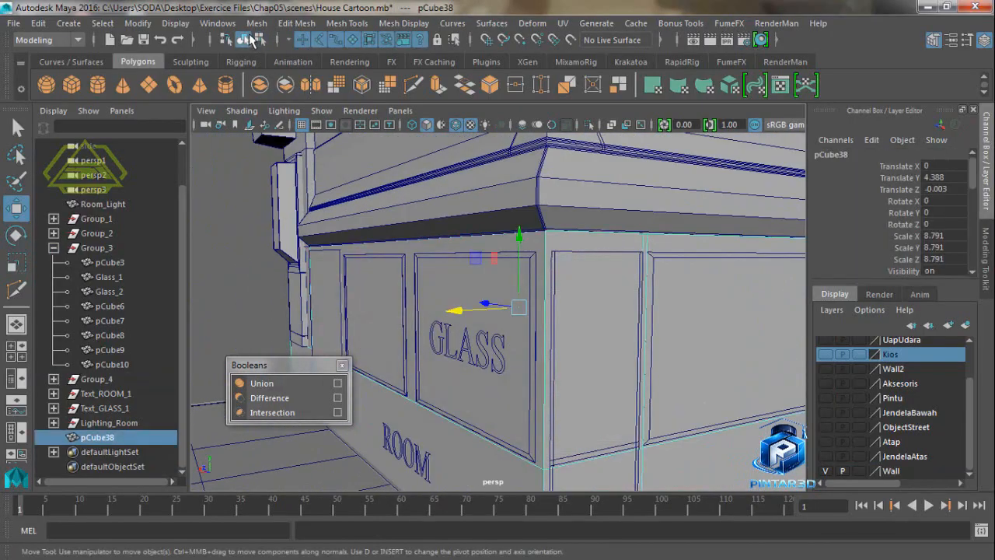
Step: Hide the house's display layers from Wall up to Street so that the wall block stands free, keeping layer1 visible
right_click_drag(635, 415, 528, 362, "alt")
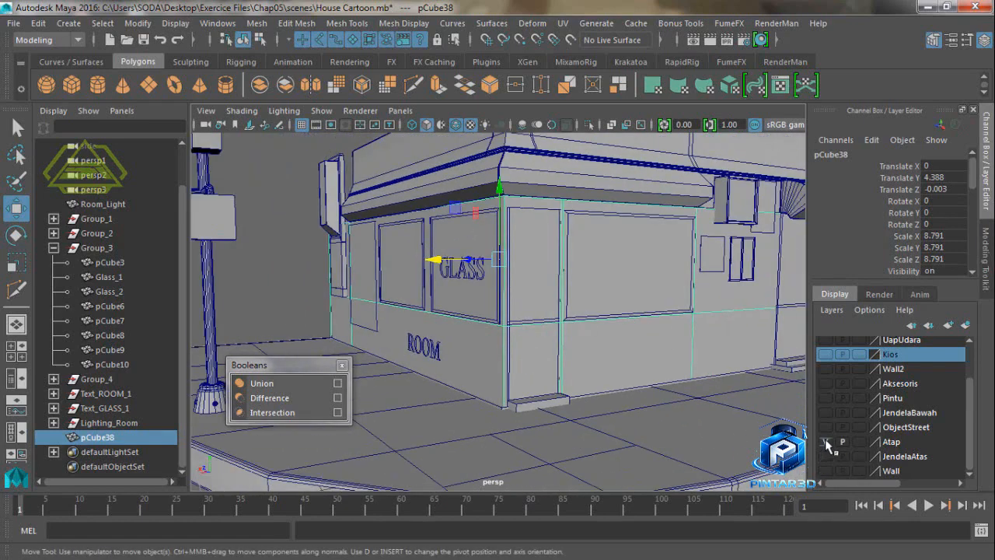
left_click(826, 427)
left_click(825, 412)
left_click(825, 398)
left_click(824, 383)
left_click(826, 368)
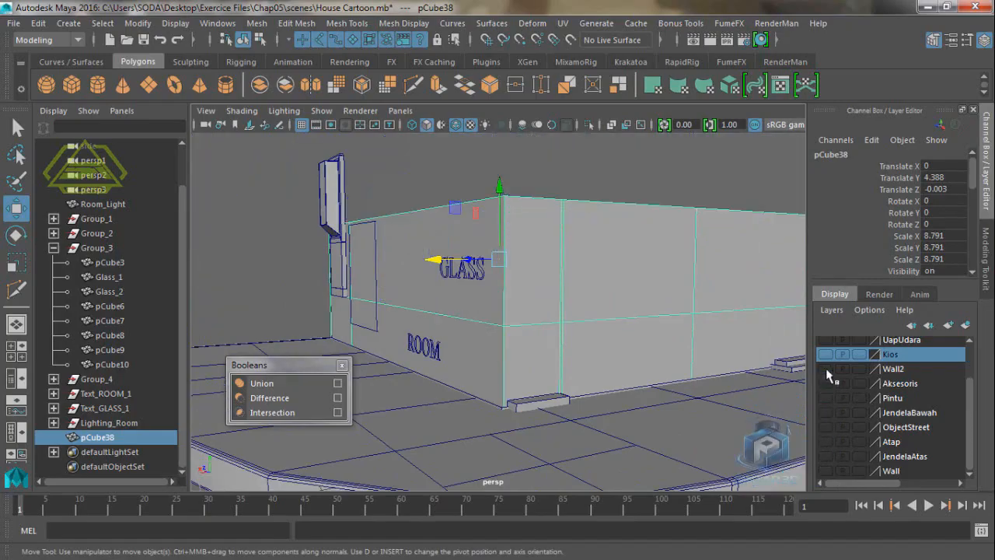
scroll(824, 361, "up", 2)
left_click(824, 401)
left_click(827, 372)
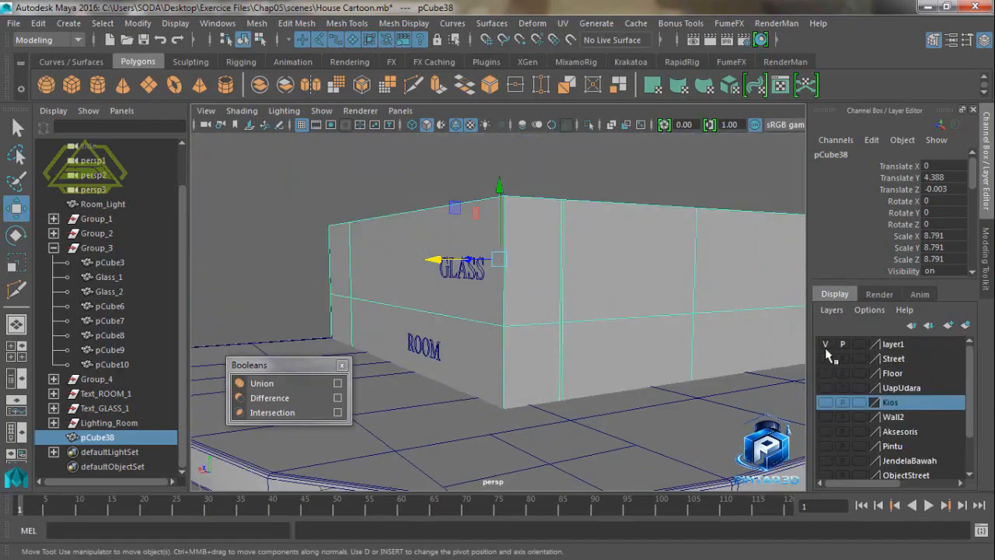
left_click_drag(454, 249, 524, 330, "alt")
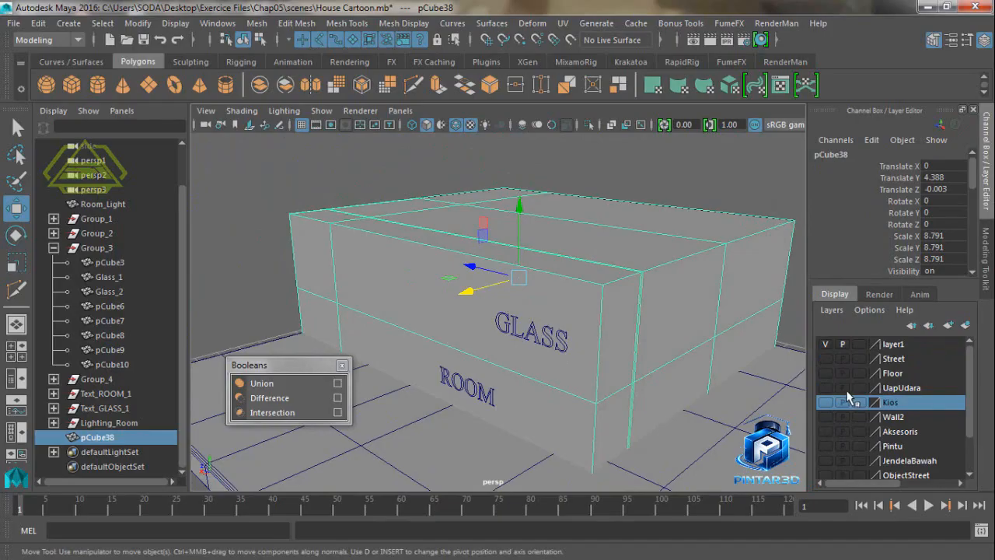
left_click(825, 344)
left_click(826, 344)
Step: Add the ground surface nurbsToPoly1 to the hidden Floor display layer
middle_click_drag(557, 402, 480, 368, "alt")
left_click(624, 462)
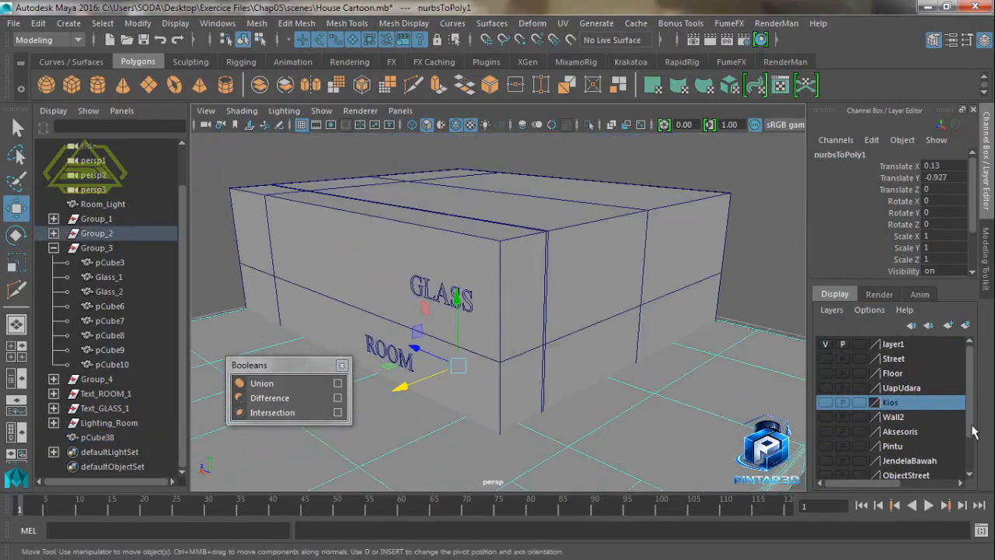
left_click(893, 373)
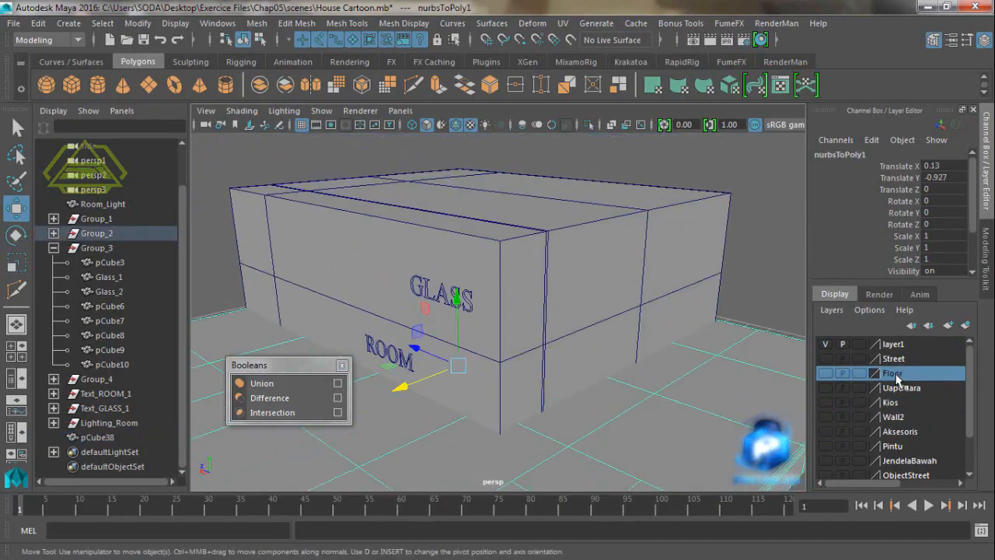
right_click(896, 377)
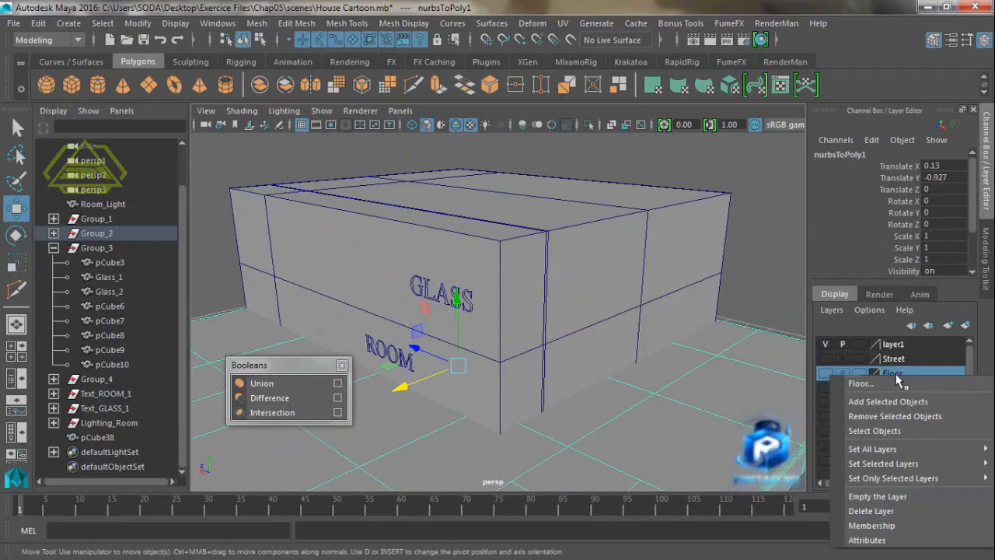
left_click(887, 401)
left_click_drag(665, 412, 675, 442, "alt")
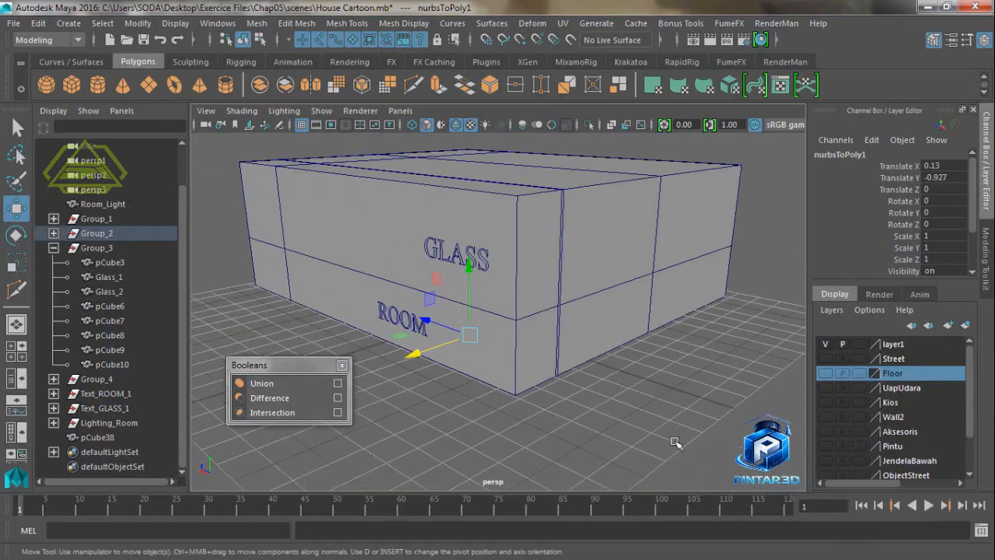
left_click(675, 443)
Step: Delete the two closely spaced vertical edge loops near the front corner of the wall block pCube38
left_click_drag(556, 342, 544, 398, "alt")
left_click_drag(429, 284, 523, 308, "alt")
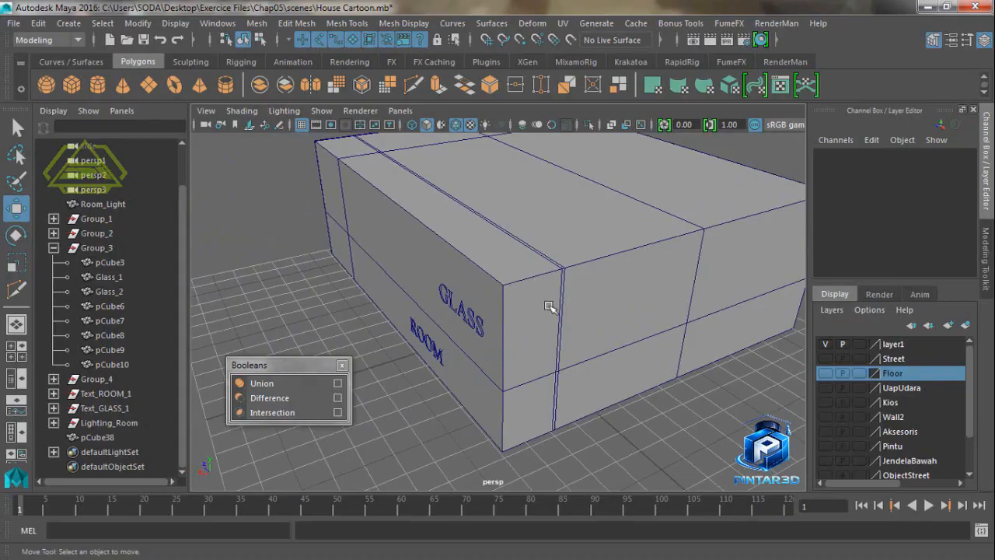
left_click(533, 294)
left_click_drag(510, 281, 521, 306, "alt")
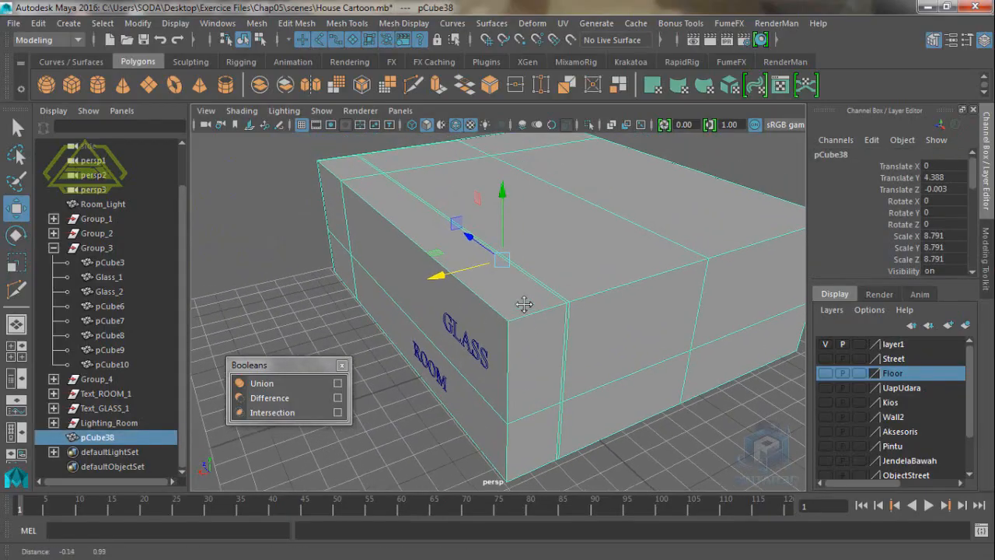
right_click_drag(521, 307, 524, 102)
left_click_drag(542, 215, 524, 220, "alt")
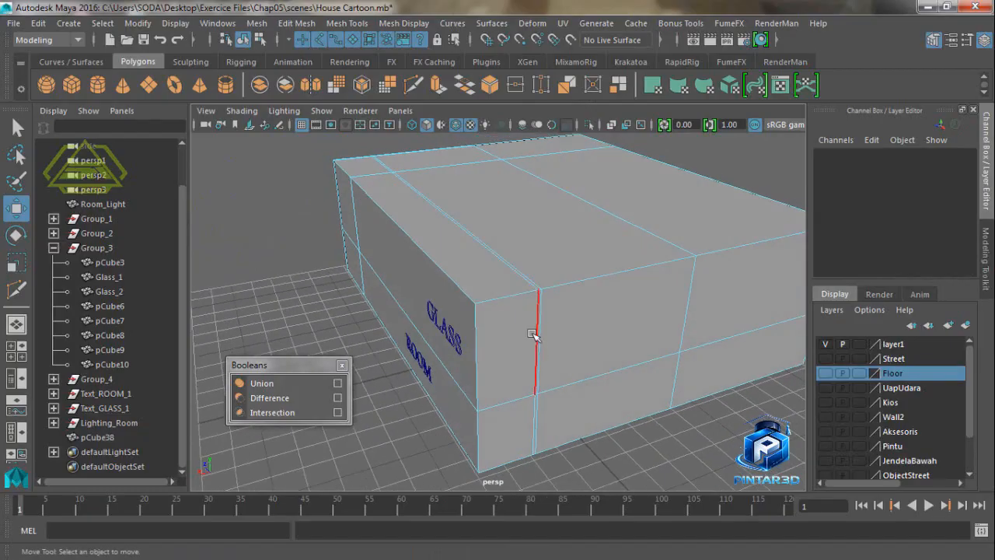
double_click(538, 335)
scroll(537, 357, "up", 5)
key("Delete")
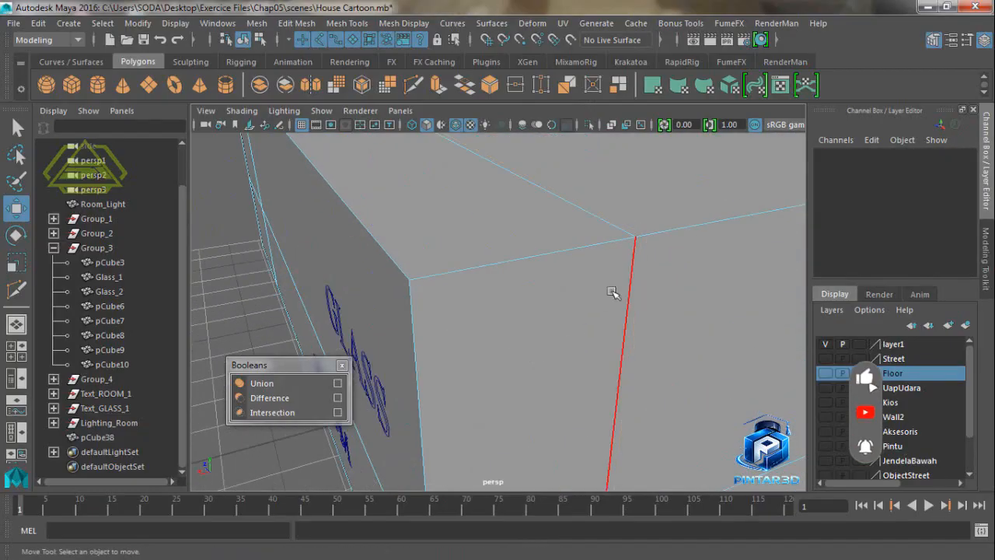
double_click(616, 292)
key("Delete")
Step: Delete the support edge loop running tight along the far side edge of the wall block, working from the underside
scroll(609, 294, "down", 6)
left_click_drag(606, 297, 769, 336, "alt")
scroll(495, 331, "up", 7)
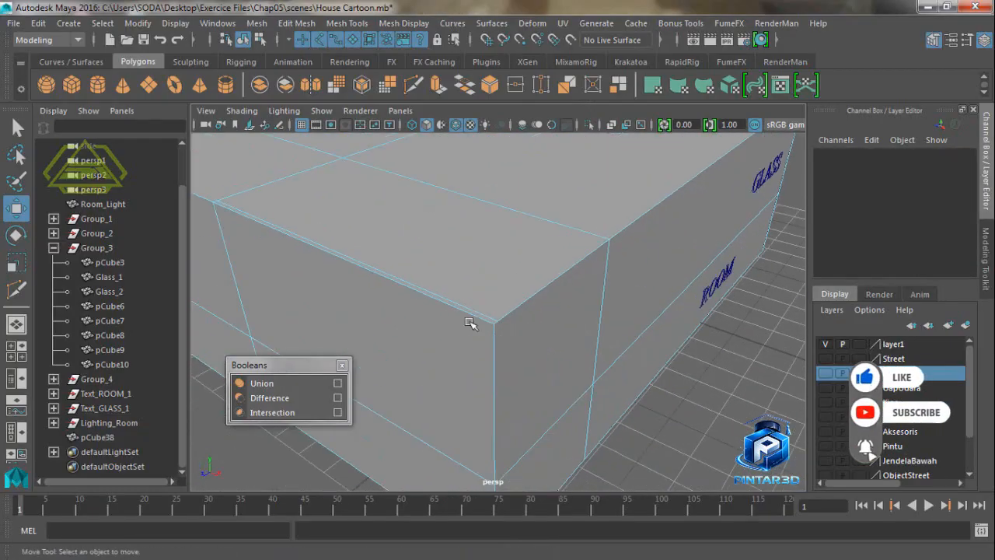
left_click(471, 311)
left_click(388, 284)
scroll(449, 331, "down", 6)
left_click_drag(513, 380, 443, 340, "alt")
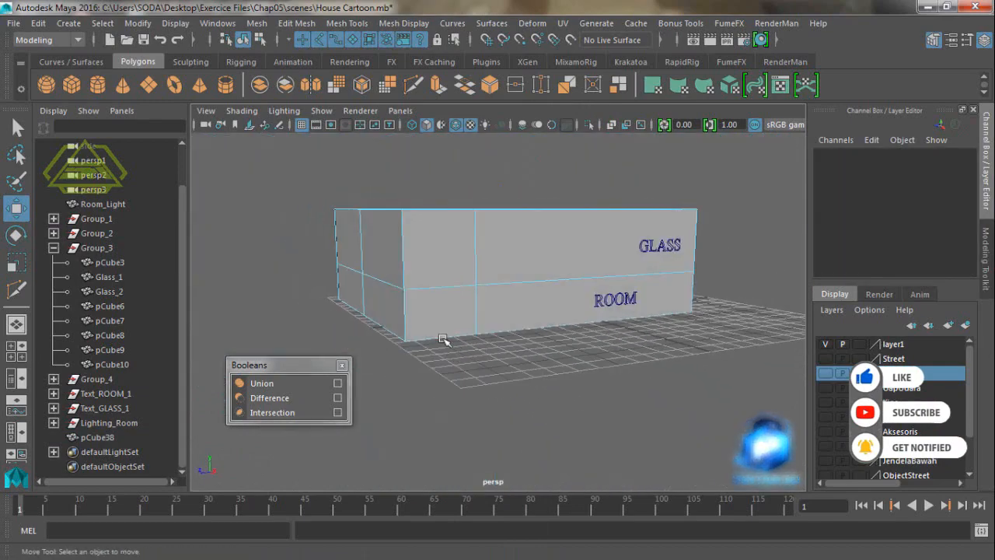
right_click_drag(443, 340, 684, 408, "alt")
middle_click_drag(621, 390, 575, 373, "alt")
left_click_drag(575, 373, 466, 303, "alt")
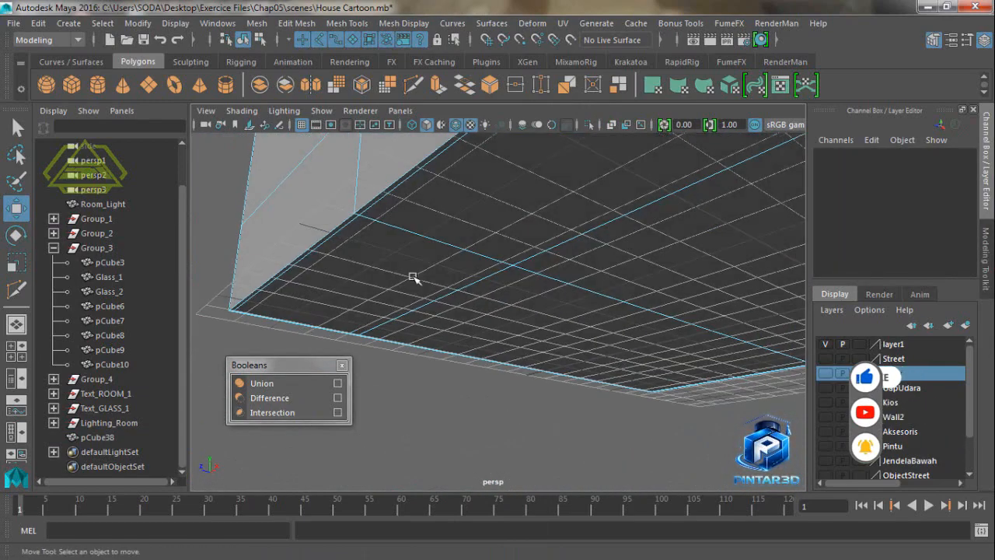
double_click(387, 202)
key("Delete")
Step: Delete the support edge loop close to the opposite underside edge and the horizontal mid-height loop of the wall block
scroll(538, 297, "down", 1)
middle_click_drag(532, 294, 475, 326, "alt")
left_click_drag(475, 326, 633, 342, "alt")
middle_click_drag(633, 342, 559, 373, "alt")
left_click_drag(559, 373, 486, 233, "alt")
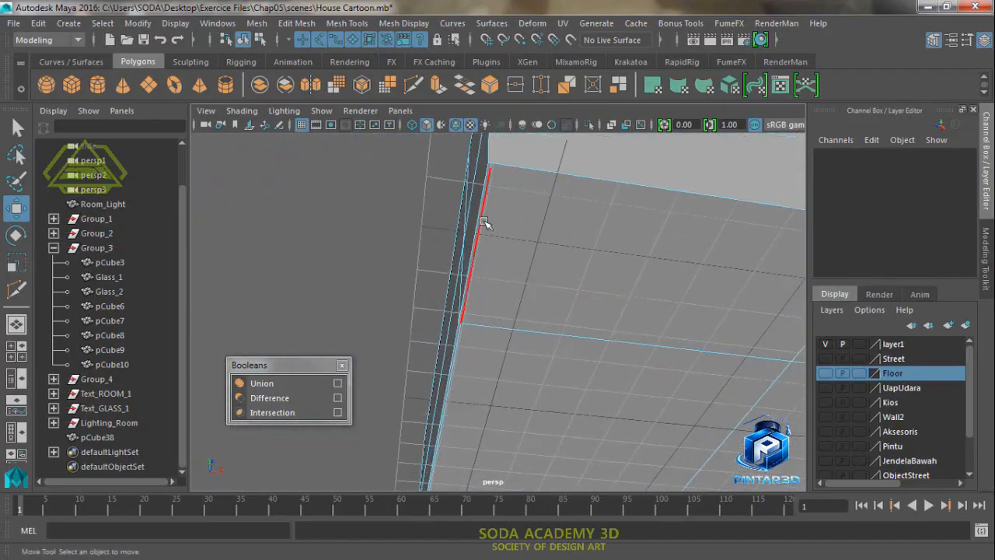
double_click(486, 225)
key("Delete")
left_click_drag(485, 319, 444, 313, "alt")
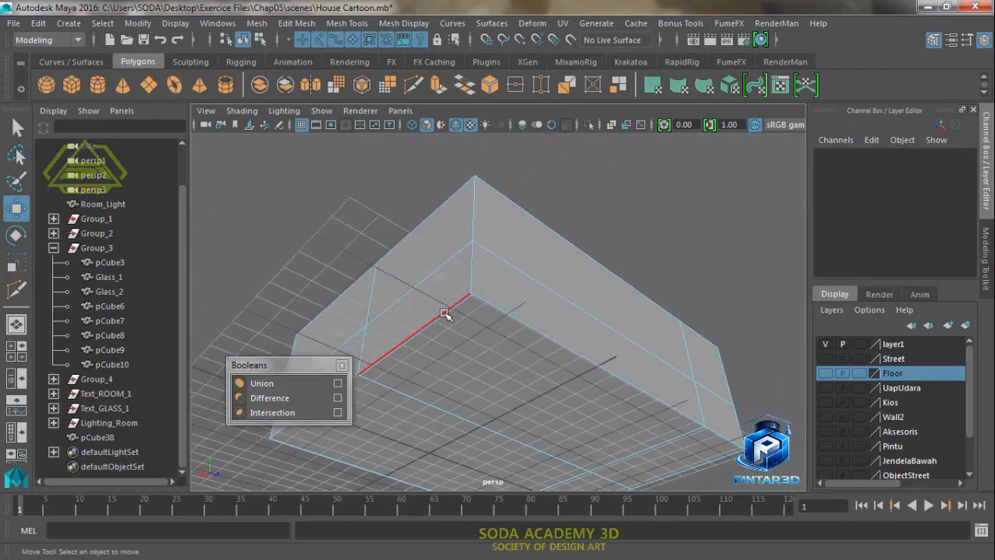
left_click_drag(513, 278, 538, 368, "alt")
left_click_drag(498, 312, 501, 335, "alt")
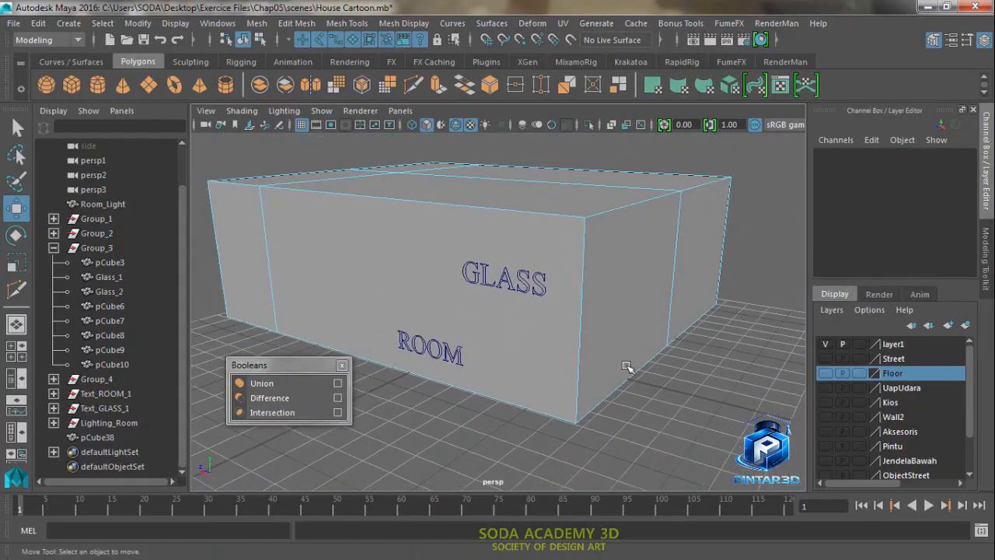
Step: Delete the leftover vertices along the wall block's edges and return to object mode
left_click_drag(627, 366, 588, 356, "alt")
right_click_drag(575, 266, 506, 124)
left_click_drag(560, 310, 513, 362, "alt")
left_click_drag(426, 300, 404, 290, "alt")
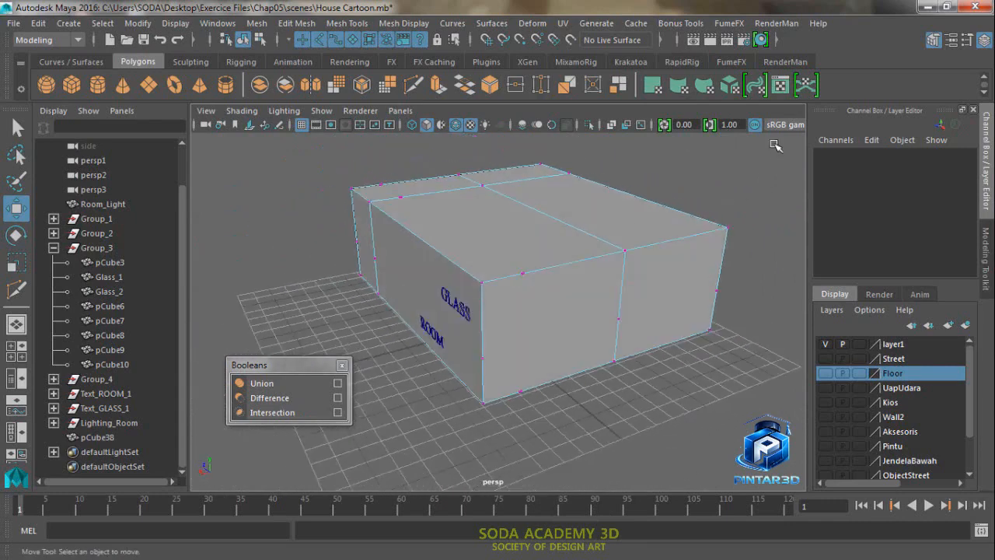
left_click_drag(774, 145, 296, 439)
key("Delete")
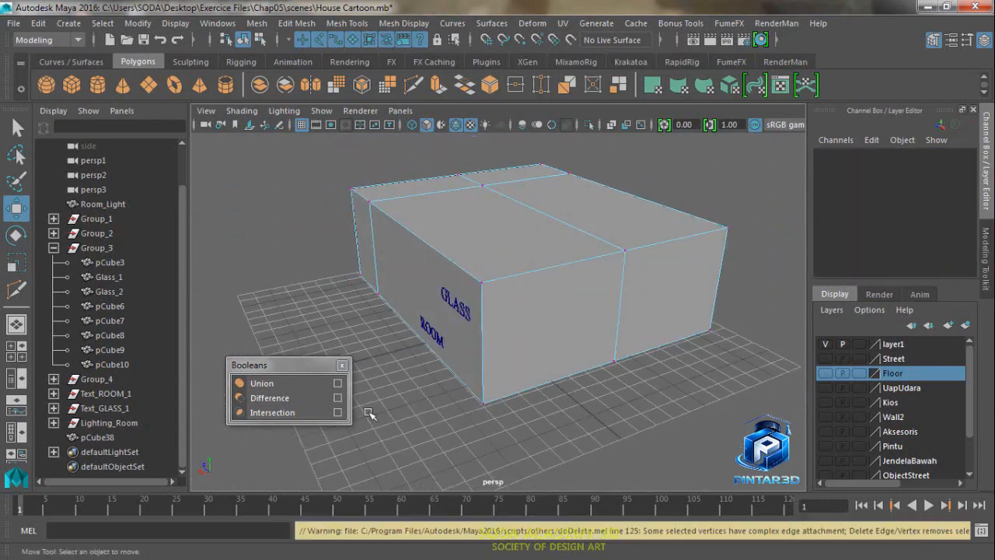
right_click_drag(466, 143, 544, 115)
left_click_drag(536, 328, 565, 318, "alt")
middle_click_drag(564, 318, 553, 342, "alt")
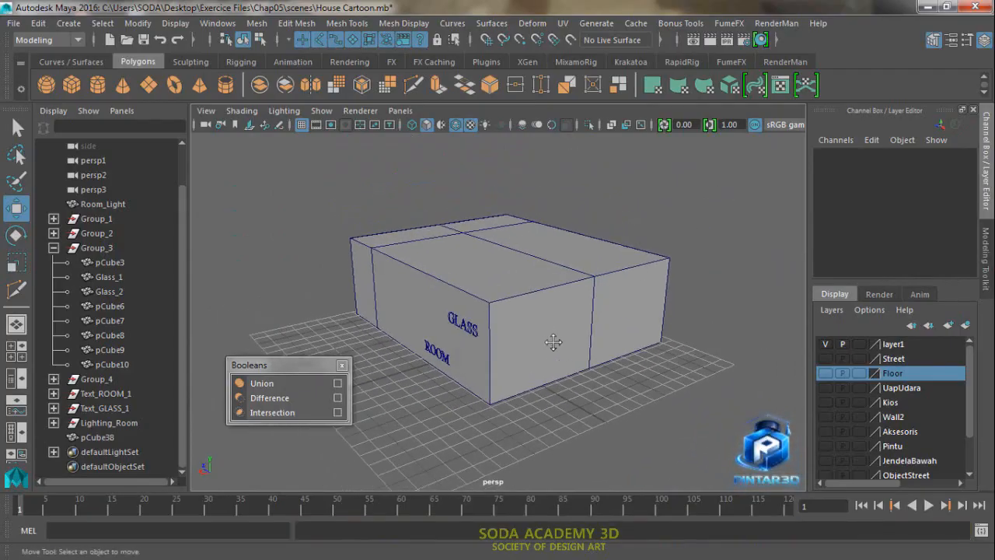
Step: Turn the visibility of the house's display layers from Floor down to Wall back on
left_click(825, 373)
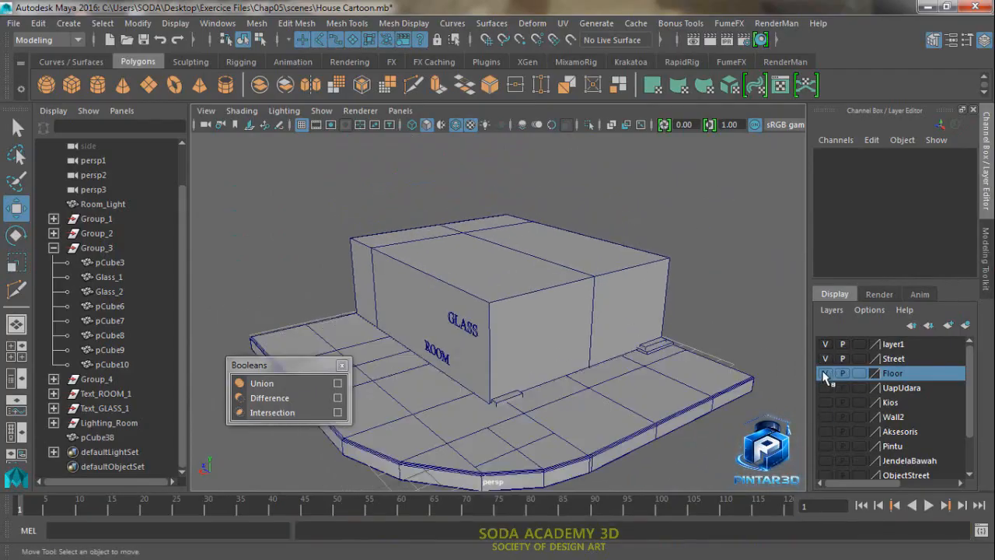
left_click_drag(825, 402, 823, 449)
scroll(824, 449, "down", 2)
left_click(825, 413)
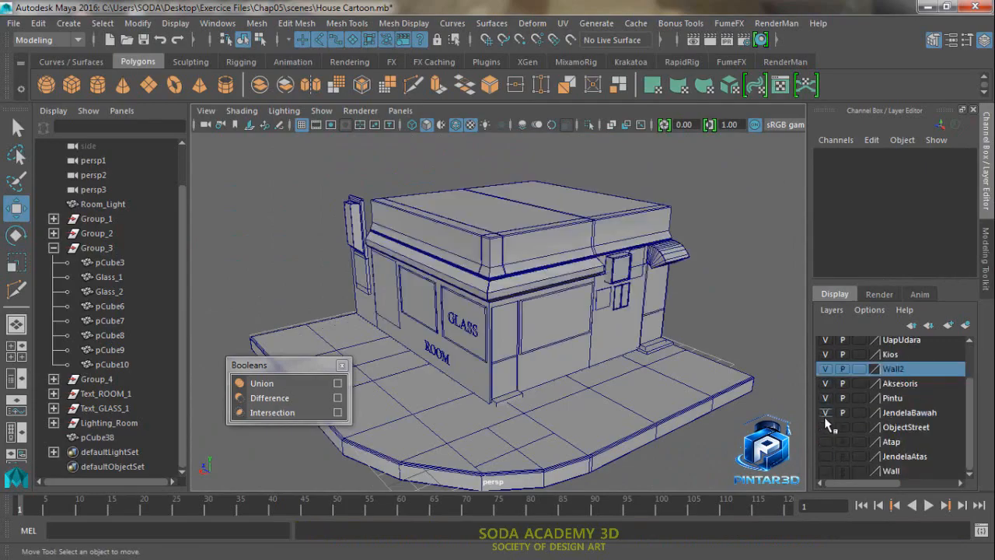
left_click(826, 427)
left_click(825, 442)
left_click(826, 456)
left_click(827, 470)
scroll(851, 461, "up", 2)
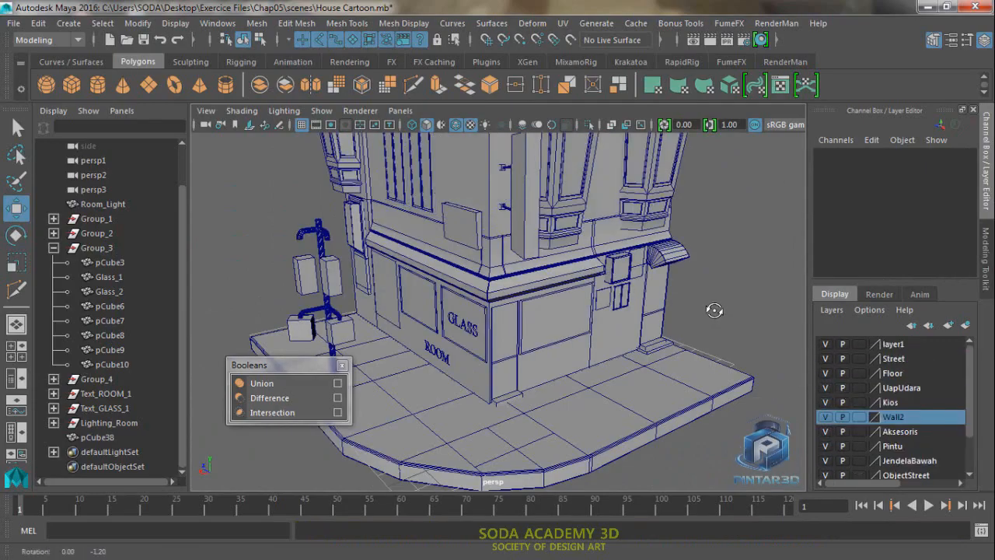
Step: Select the Glass_1 window frame at the shop corner and move it outward along X to 0.132
scroll(676, 422, "up", 5)
left_click_drag(544, 435, 540, 459, "alt")
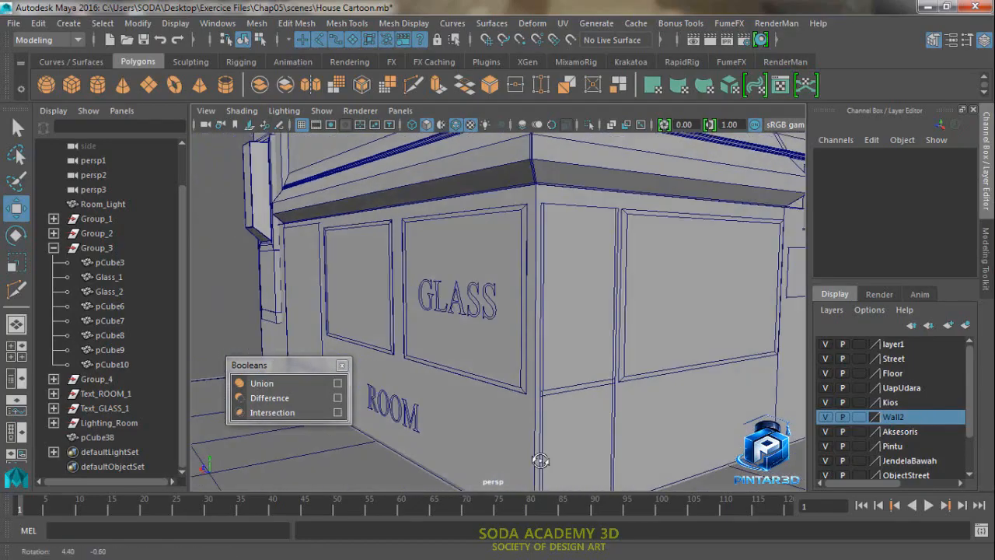
scroll(536, 447, "up", 1)
middle_click_drag(533, 435, 542, 422, "alt")
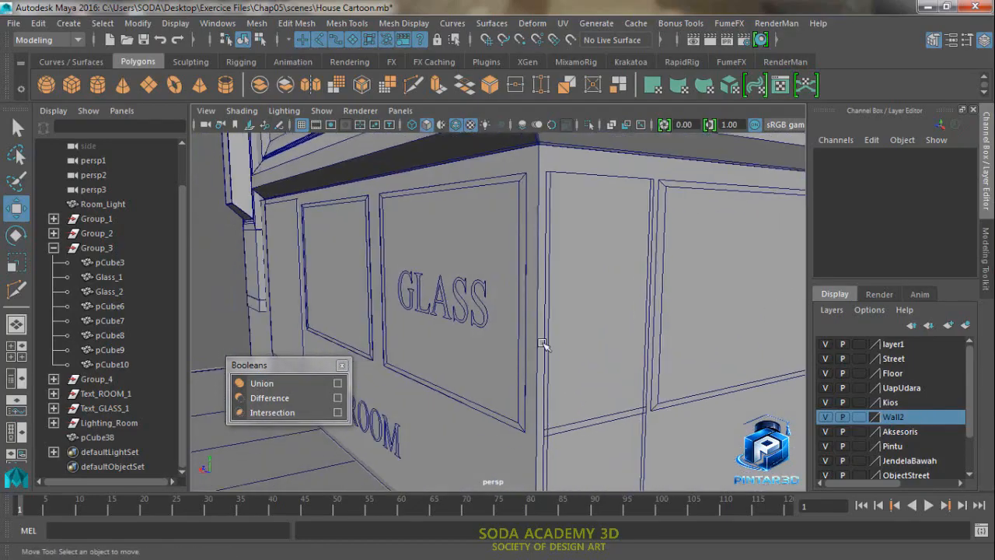
left_click(107, 280)
mouse_move(500, 384)
left_mouse_down("alt")
mouse_move(490, 398)
mouse_move(502, 391)
left_mouse_up("alt")
scroll(501, 391, "up", 1)
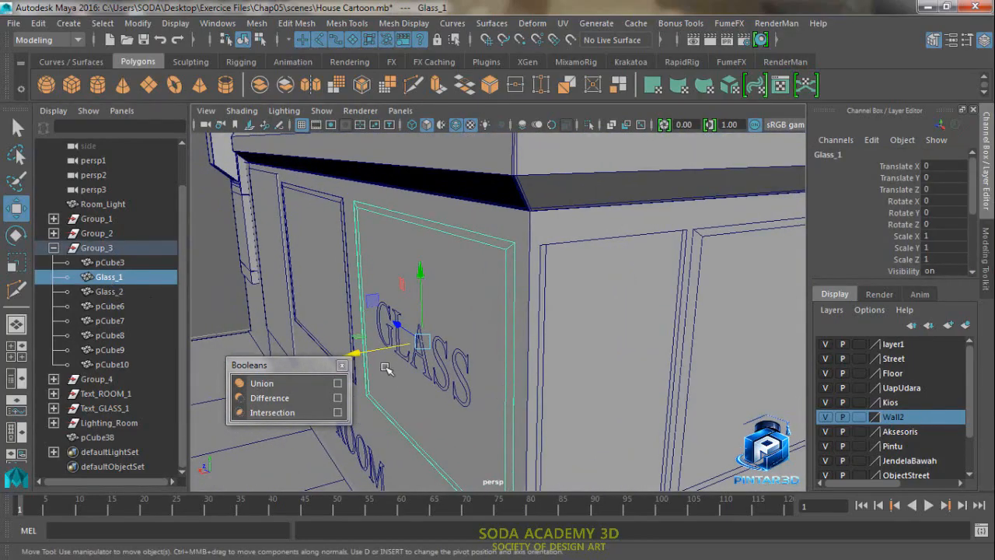
left_click_drag(359, 355, 349, 368)
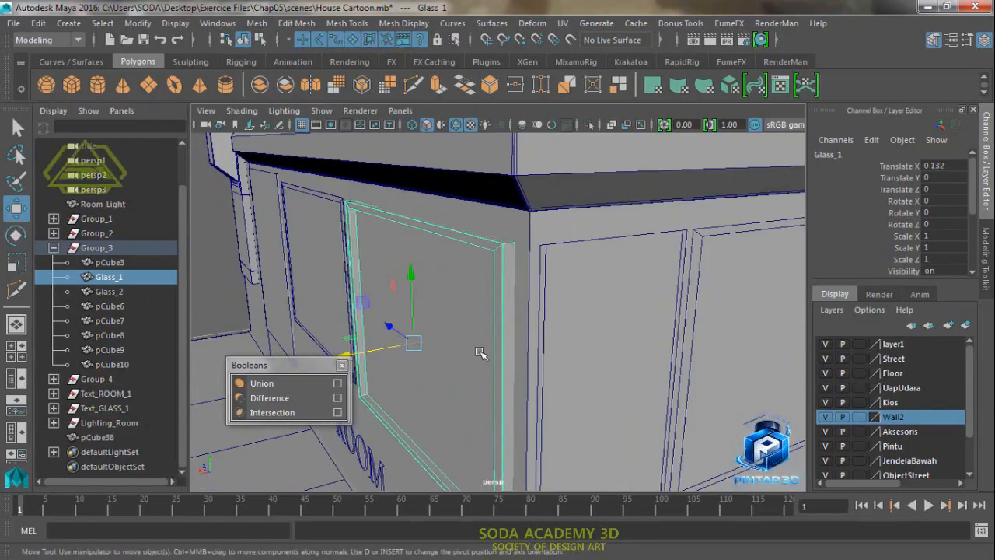
Step: Combine the Glass_1 window frame and the pCube38 wall block with a Boolean Union
left_click_drag(491, 387, 530, 370, "alt")
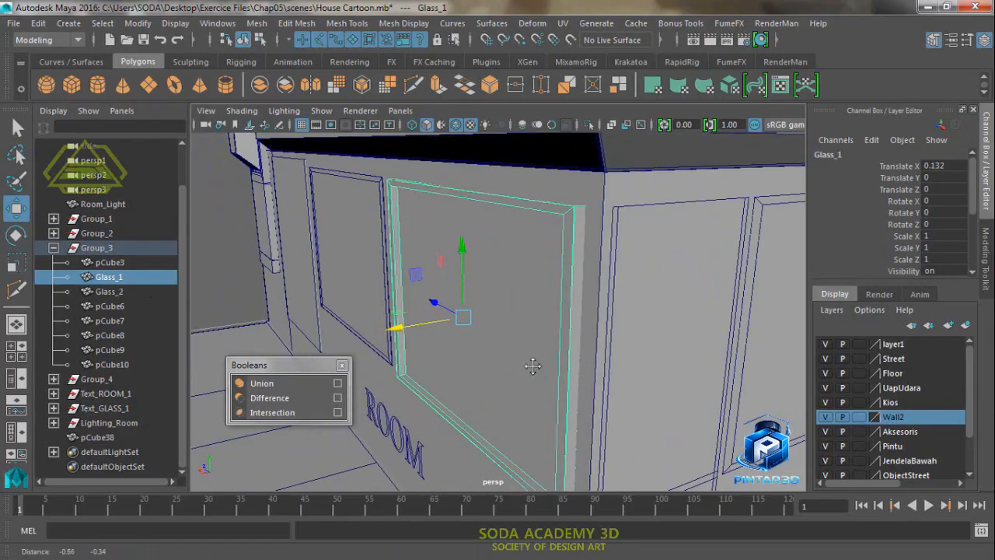
left_click(465, 462, "shift")
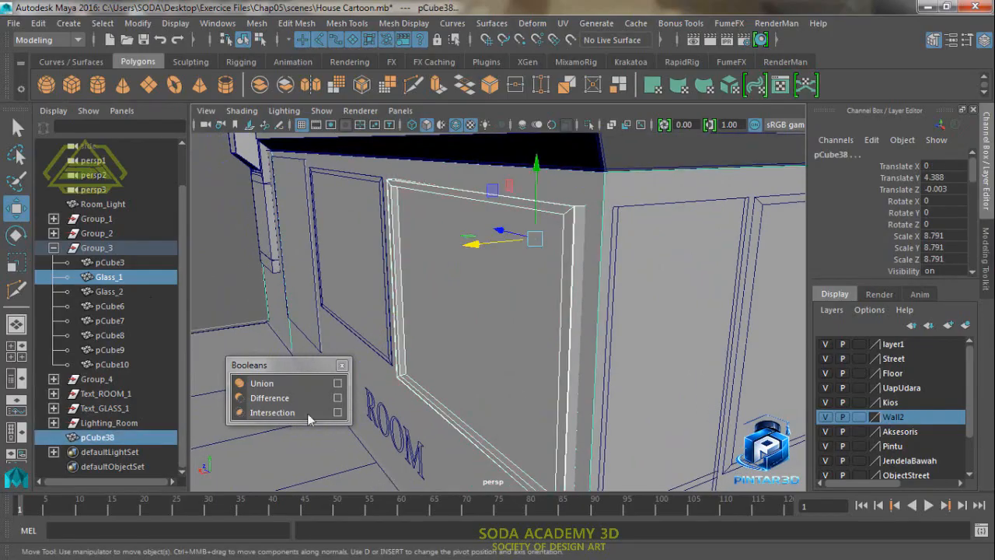
left_click(307, 382)
right_click_drag(624, 315, 554, 424, "alt")
left_click_drag(548, 429, 531, 430, "alt")
middle_click_drag(531, 431, 555, 412, "alt")
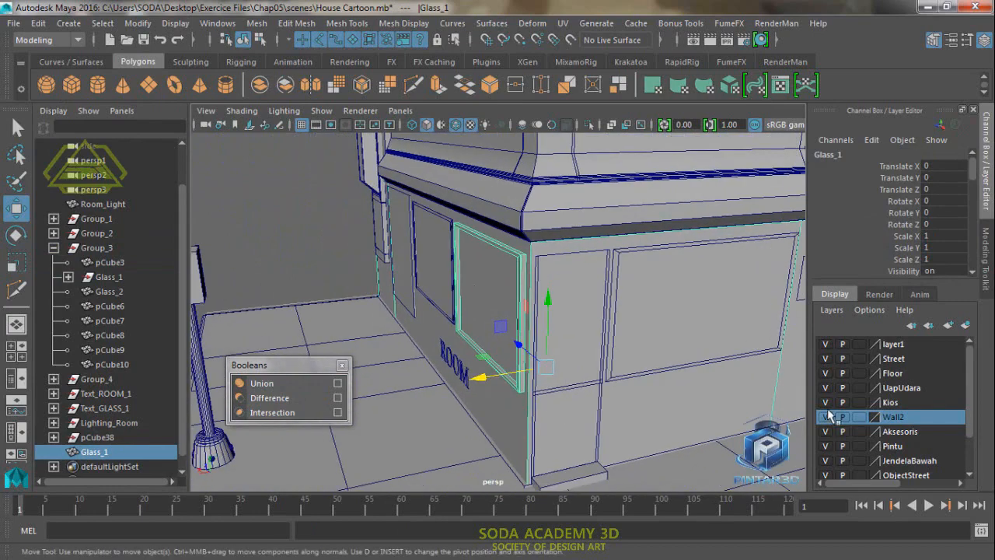
Step: Hide the display layers from Street down to Wall and clear the selection to inspect the united window and wall
left_click_drag(824, 358, 824, 471)
scroll(826, 461, "down", 2)
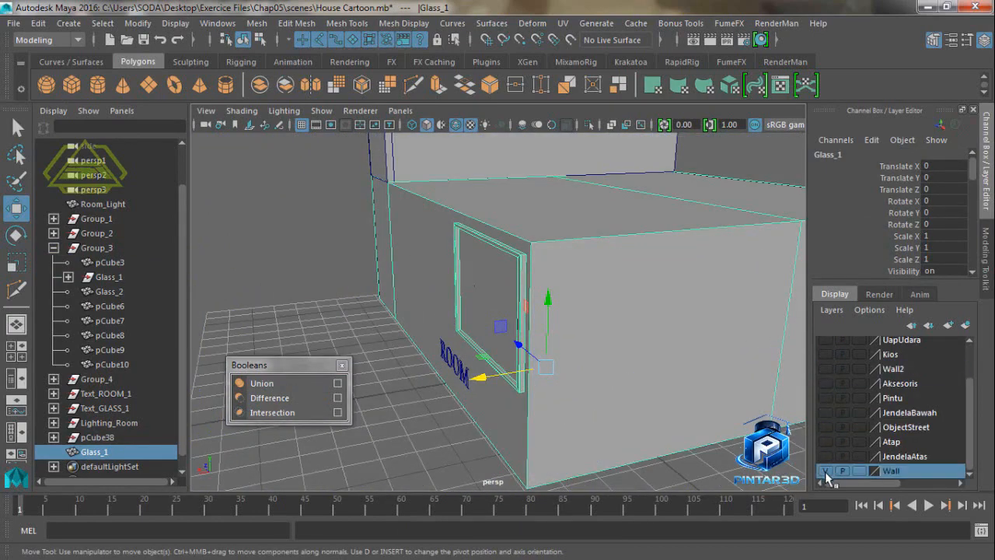
middle_click_drag(641, 398, 608, 332, "alt")
left_click(609, 332)
left_click_drag(608, 333, 734, 397, "alt")
scroll(512, 372, "down", 5)
scroll(733, 397, "up", 8)
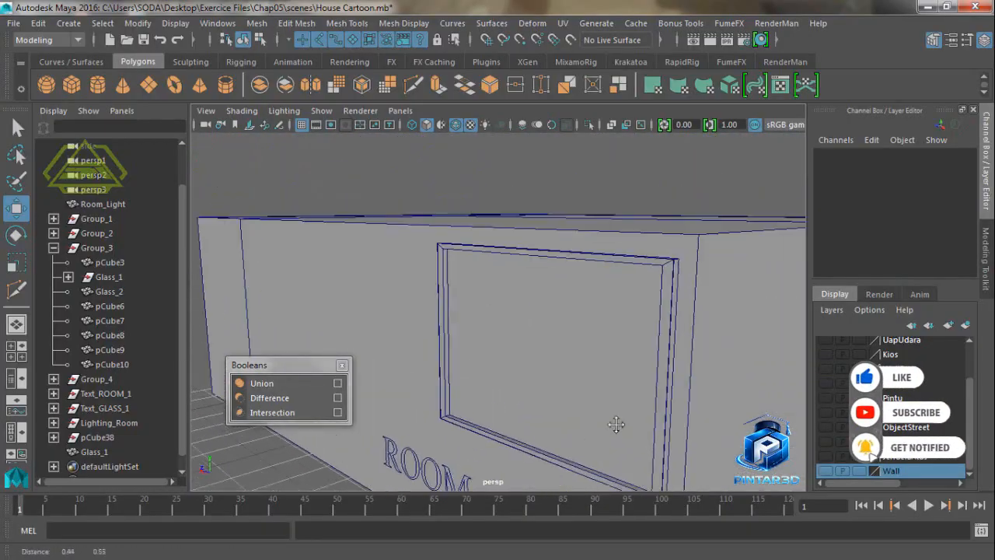
left_click_drag(622, 360, 595, 327, "alt")
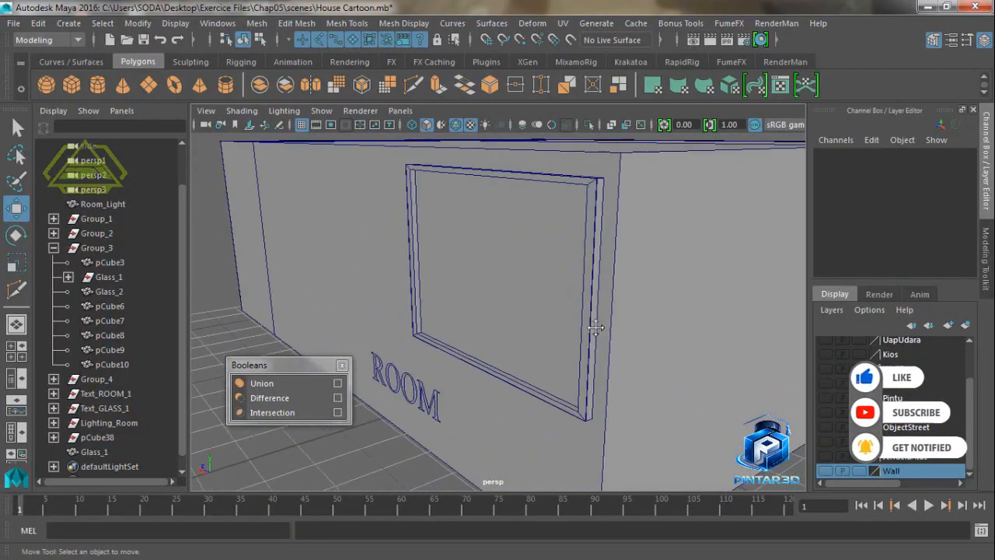
left_click_drag(602, 280, 637, 294, "alt")
Step: Cut a connecting edge from the window frame's outer upper corner to the nearest top corner of the wall with Multi-Cut
left_click(599, 272)
scroll(643, 279, "up", 3)
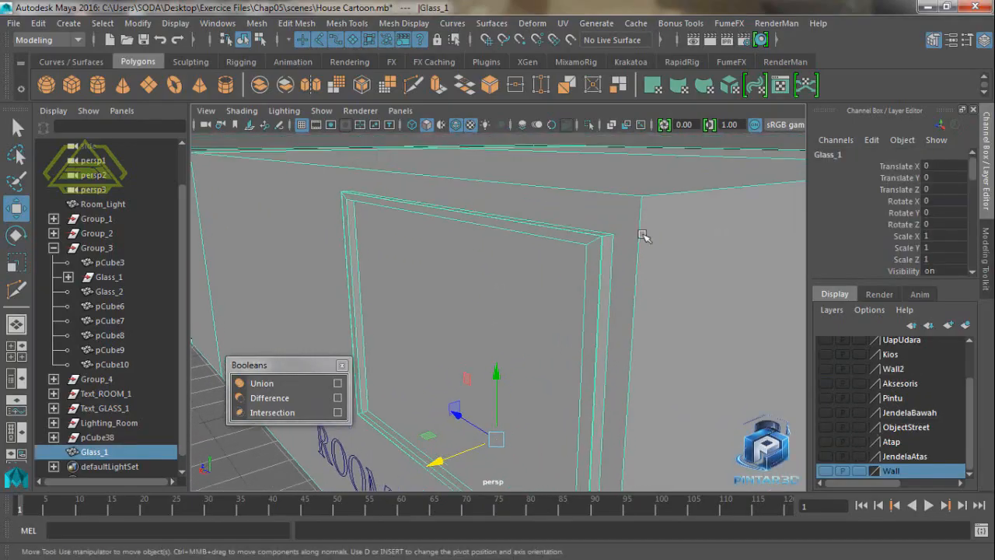
left_click_drag(628, 256, 579, 339, "alt")
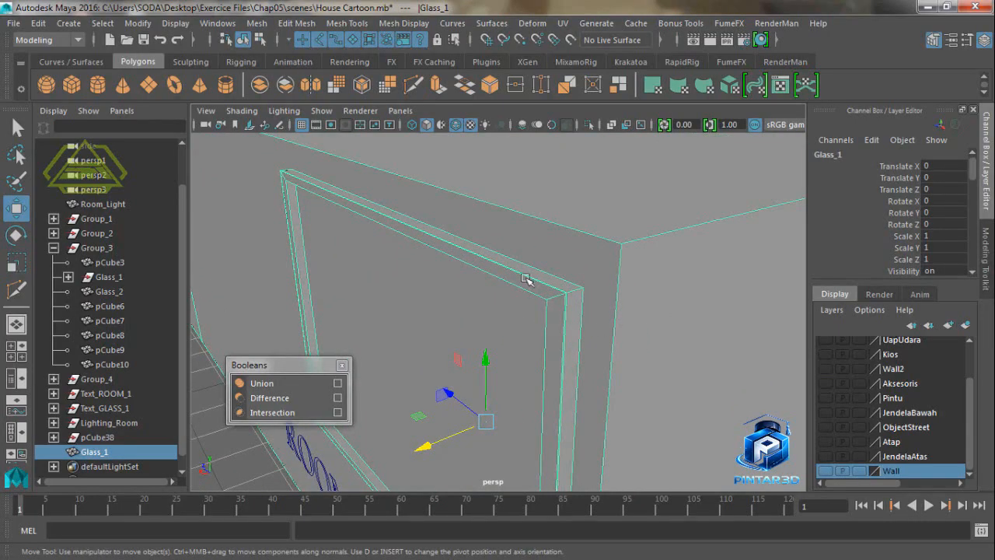
left_click_drag(526, 278, 658, 349, "alt")
left_click(418, 90)
right_click(544, 125)
mouse_move(555, 327)
left_click(539, 335)
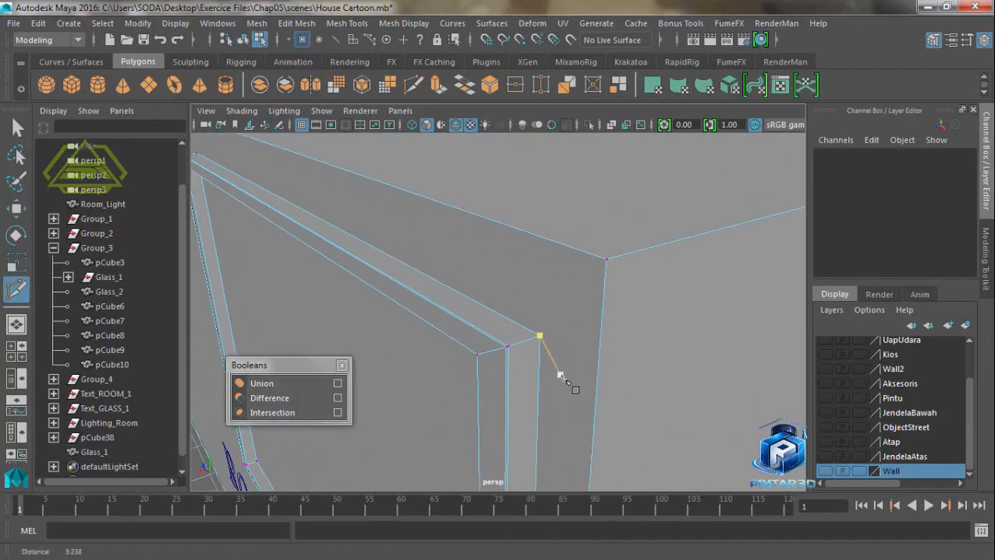
left_click(540, 336)
left_click(607, 262)
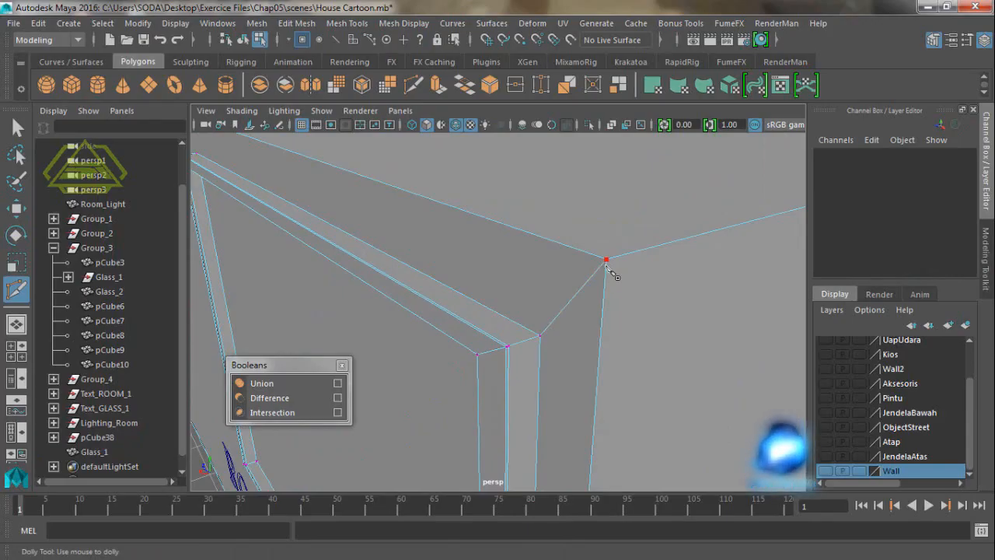
Step: Cut an edge from the window frame's outer lower corner beside the ROOM text to the wall's far bottom corner
scroll(606, 264, "down", 5)
left_click_drag(606, 264, 646, 378, "alt")
middle_click_drag(646, 378, 646, 373, "alt")
left_click_drag(646, 373, 649, 404, "alt")
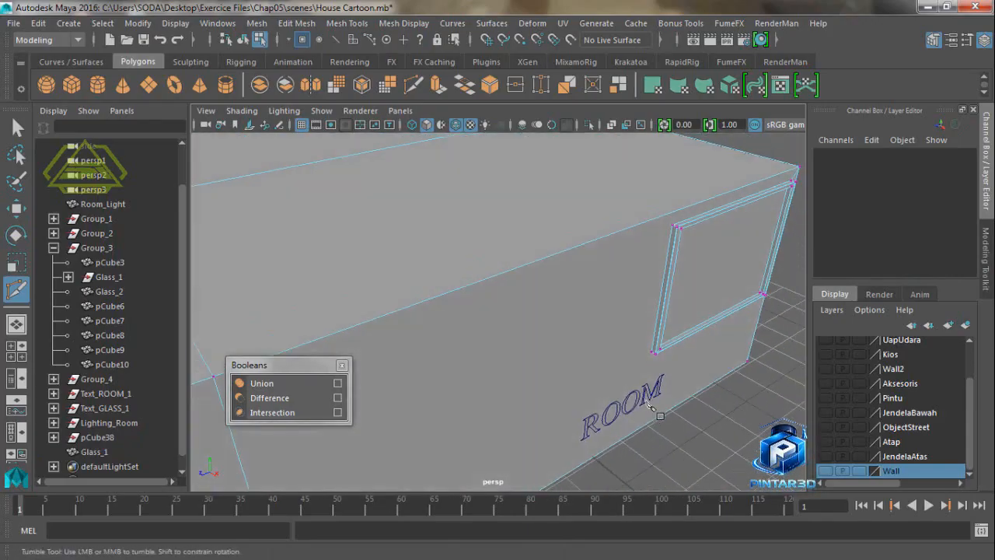
middle_click_drag(651, 407, 684, 309, "alt")
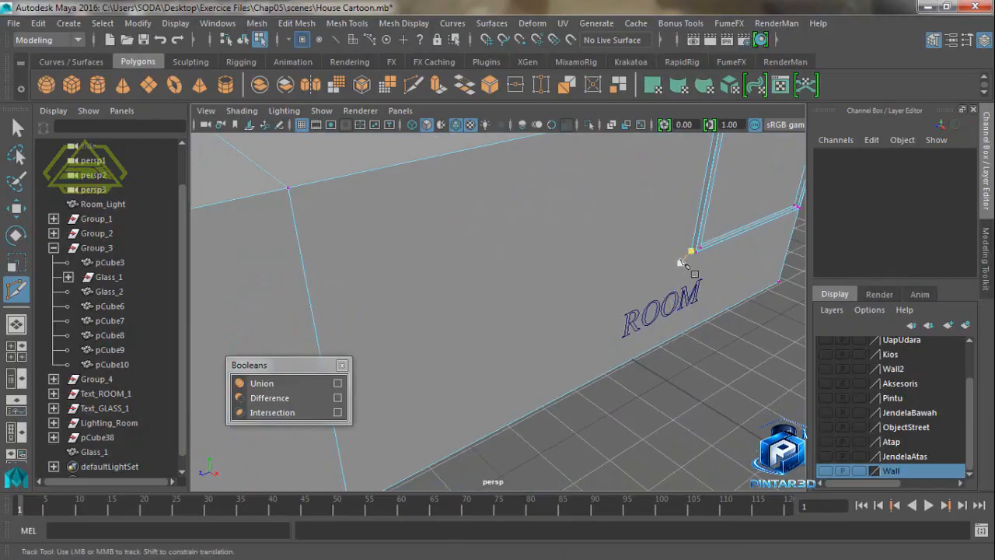
left_click_drag(692, 252, 522, 342)
middle_click_drag(502, 378, 573, 315, "alt")
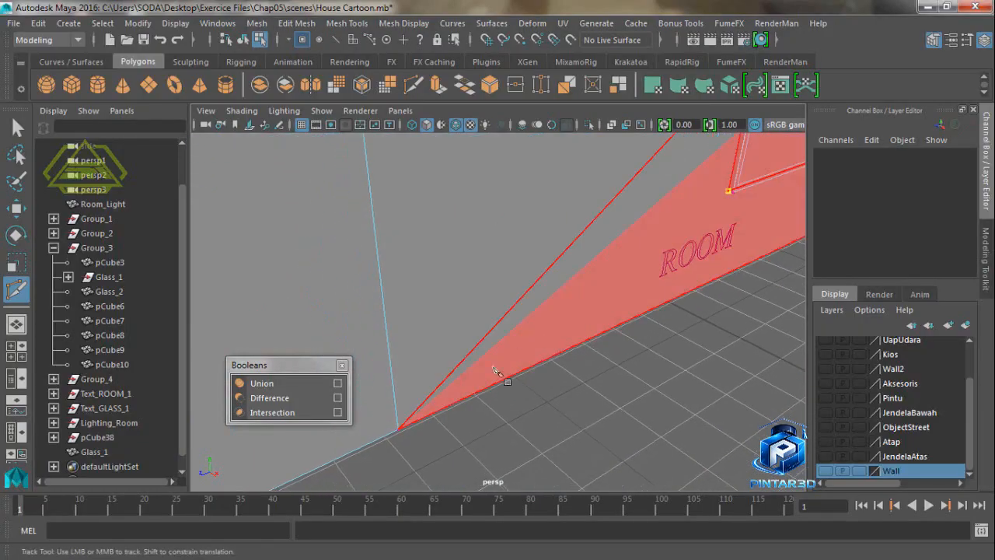
left_click(399, 431)
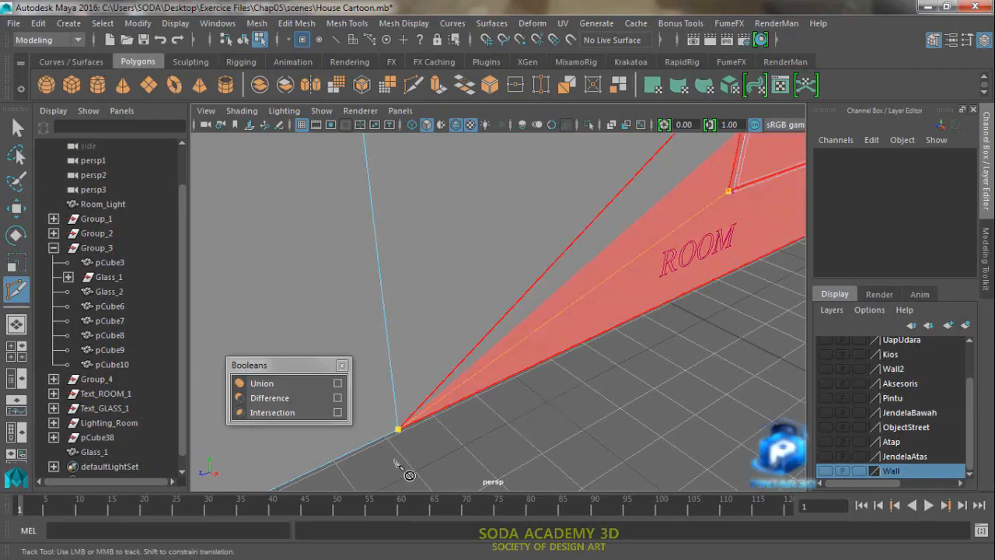
left_click_drag(394, 460, 539, 402, "alt")
left_click(436, 384)
Step: Switch to face selection and pick the faces below and at the lower corner of the window to check the wall's division
middle_click_drag(563, 328, 536, 411, "alt")
left_click(630, 307)
left_click_drag(552, 392, 547, 350, "alt")
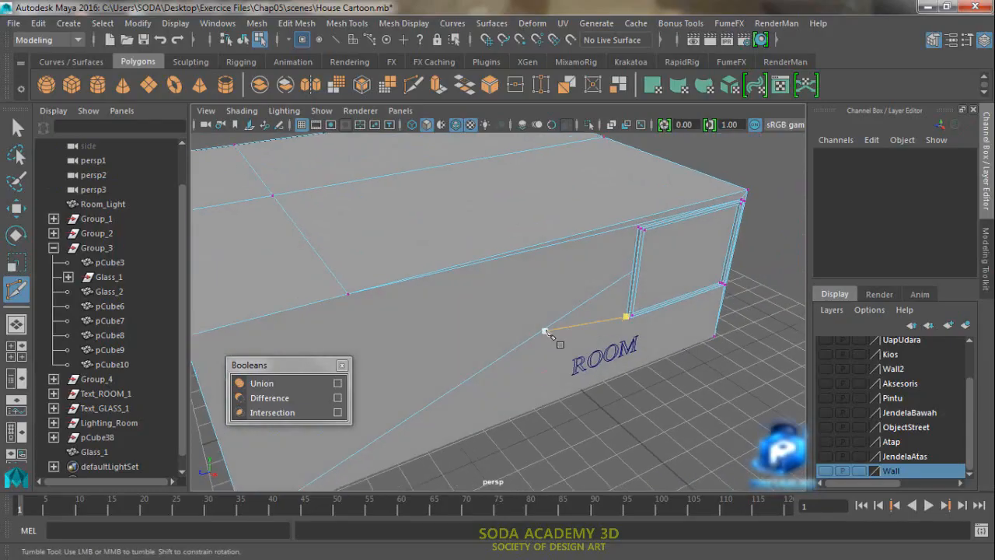
right_click(544, 167)
key("w")
left_click(631, 351)
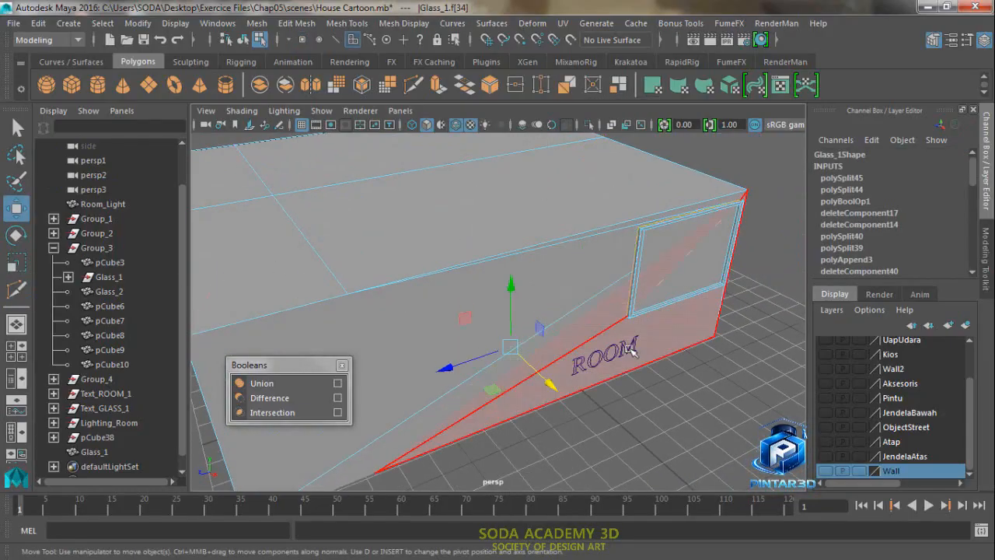
left_click(631, 321)
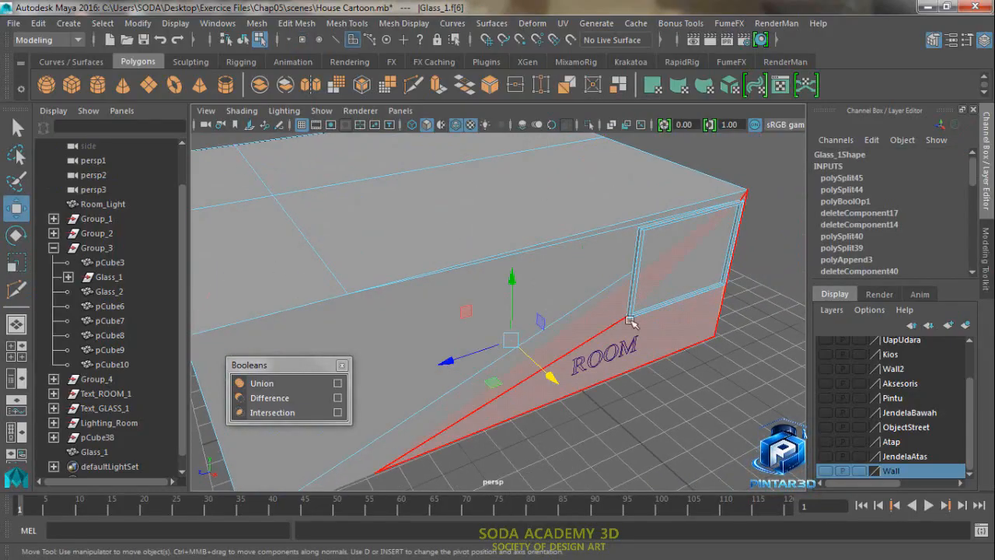
left_click_drag(627, 324, 692, 376, "alt")
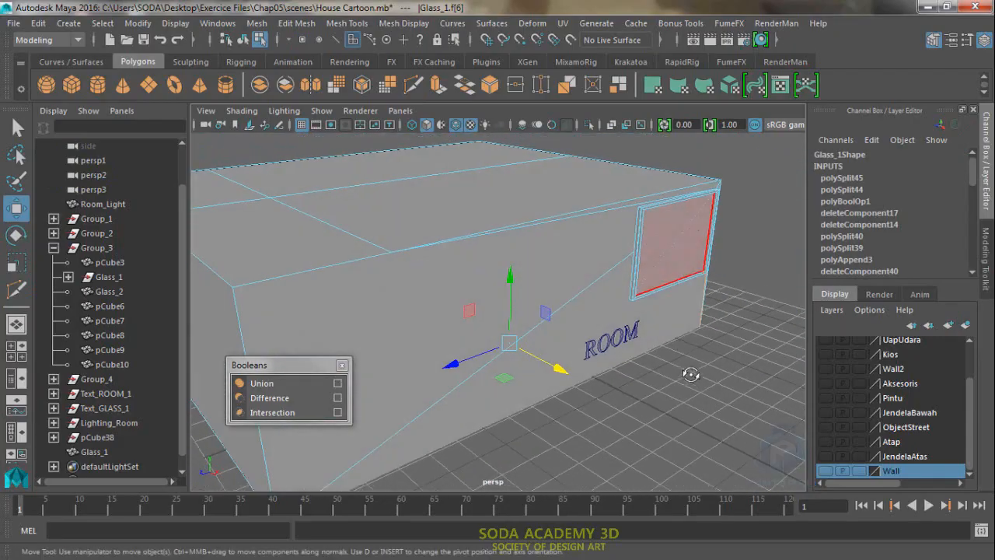